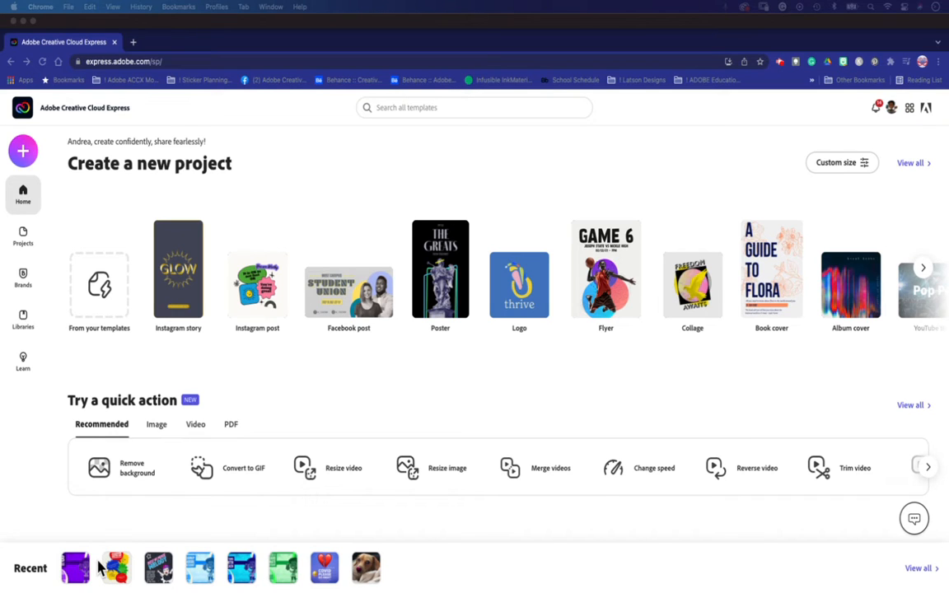
Step: View the Behance signup thumbnail design from the saved projects, and return to the projects list
left_click(25, 235)
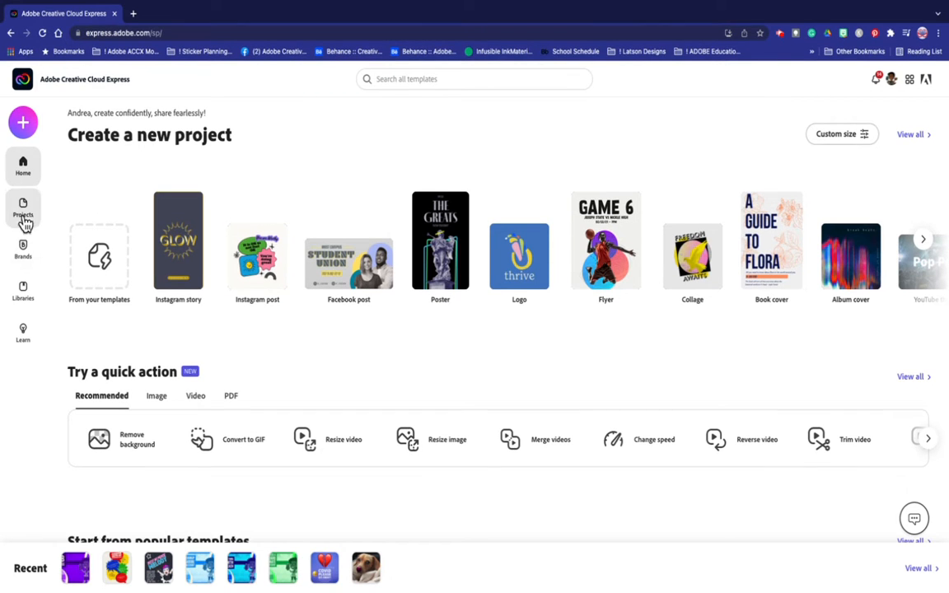
left_click(23, 207)
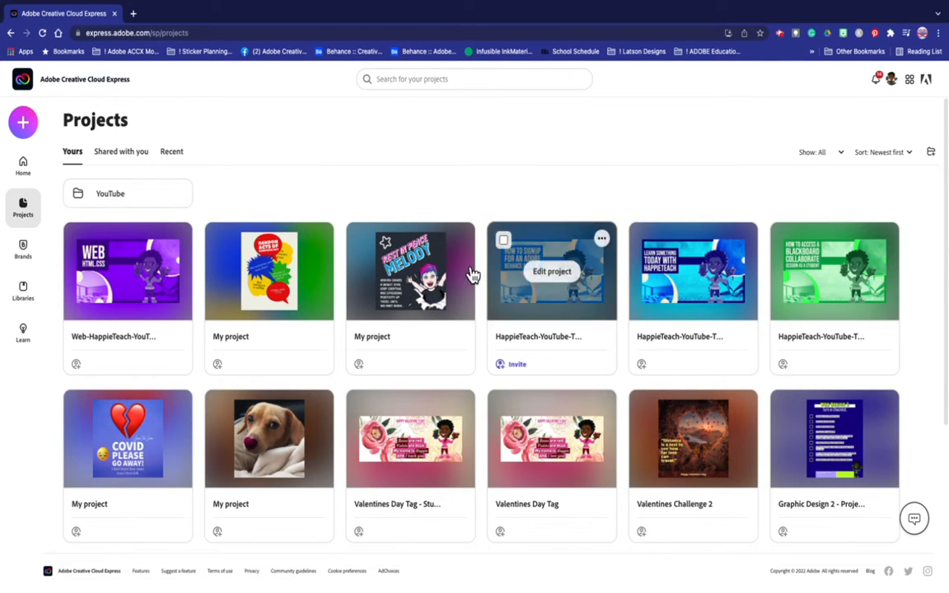
left_click(526, 272)
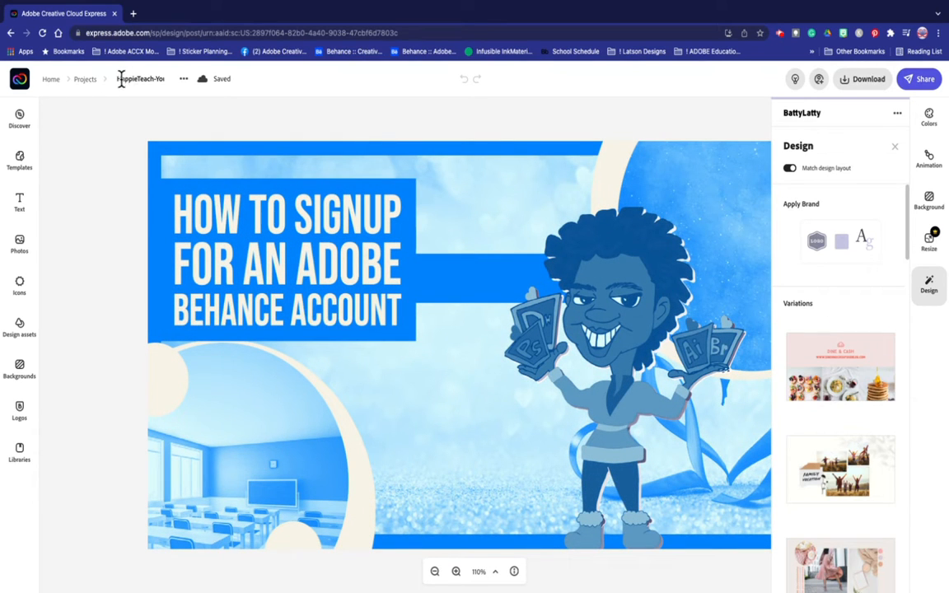
left_click(85, 80)
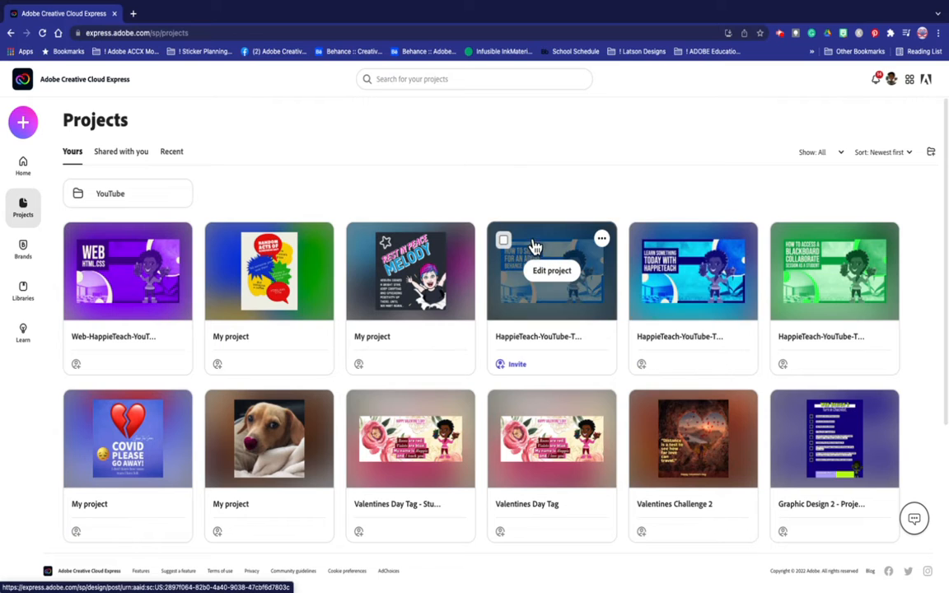
Step: Start duplicating the Behance signup thumbnail project and remove "-Behance copy" from the proposed name
left_click(603, 240)
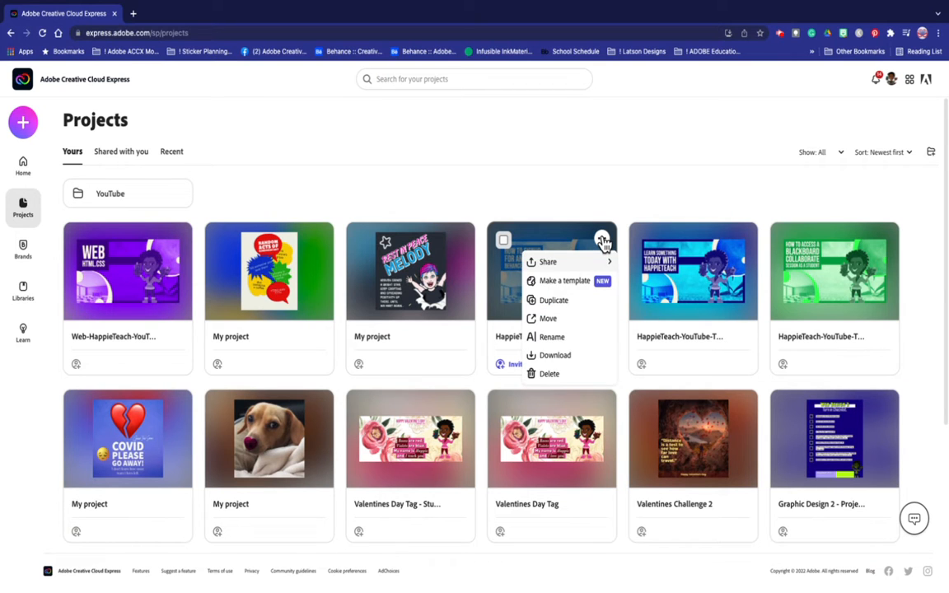
left_click(554, 300)
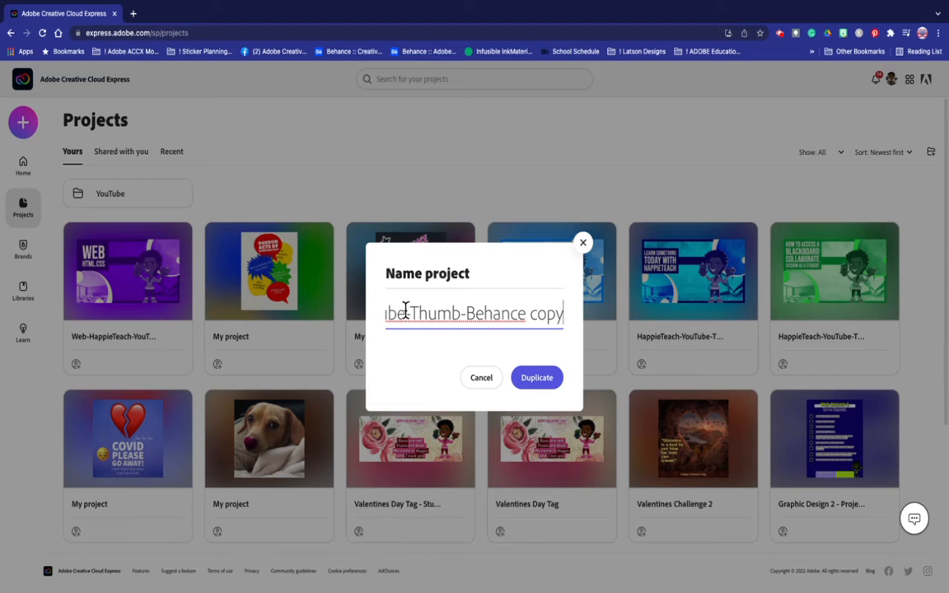
double_click(548, 313)
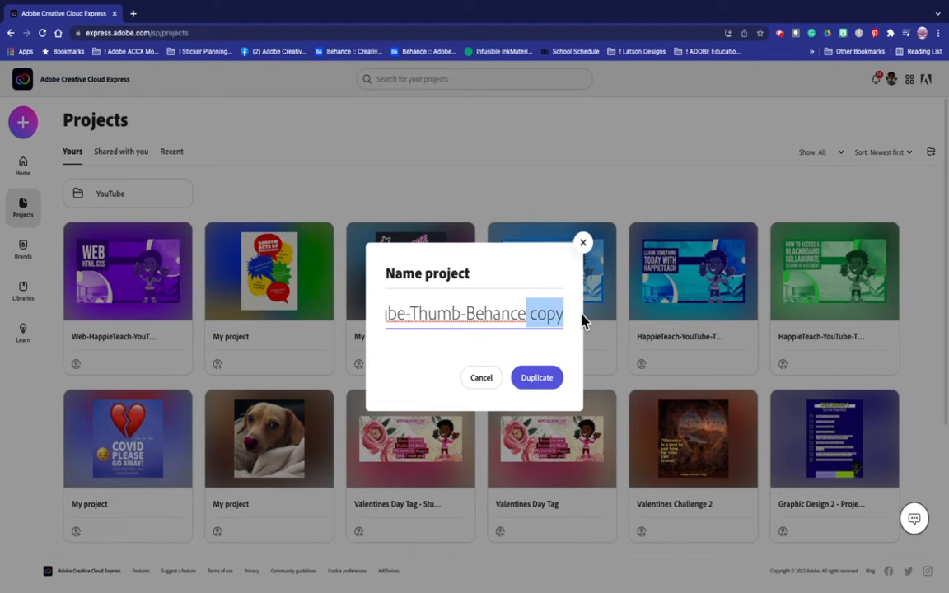
left_click_drag(467, 314, 576, 324)
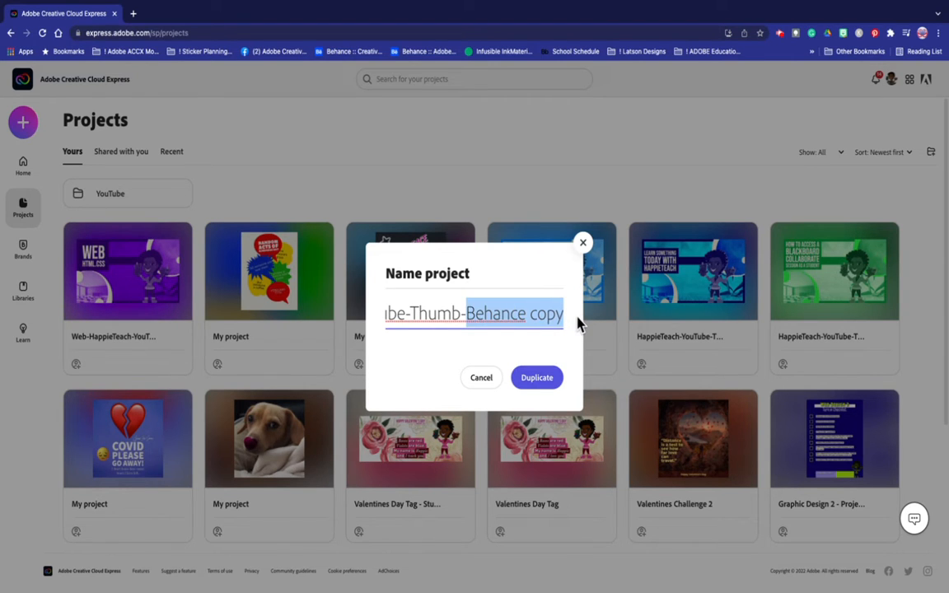
key("BackSpace")
key("BackSpace")
Step: Add "Express-" before "HappieTeach" in the copy's name and create the duplicate
left_click(387, 314)
key("Left")
key("Left")
key("Left")
type("Express")
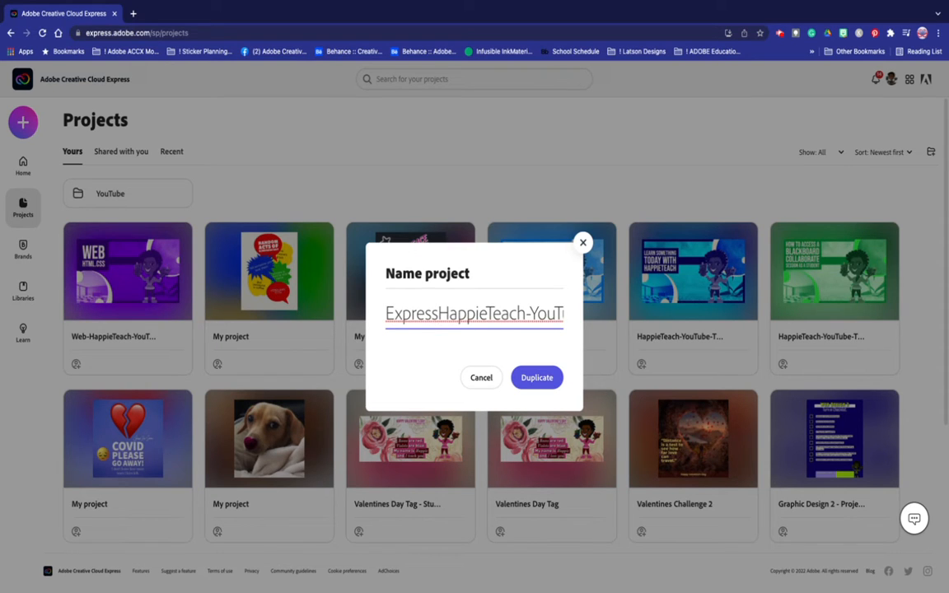
type("-")
mouse_move(480, 314)
left_mouse_down()
mouse_move(583, 322)
mouse_move(491, 317)
left_mouse_up()
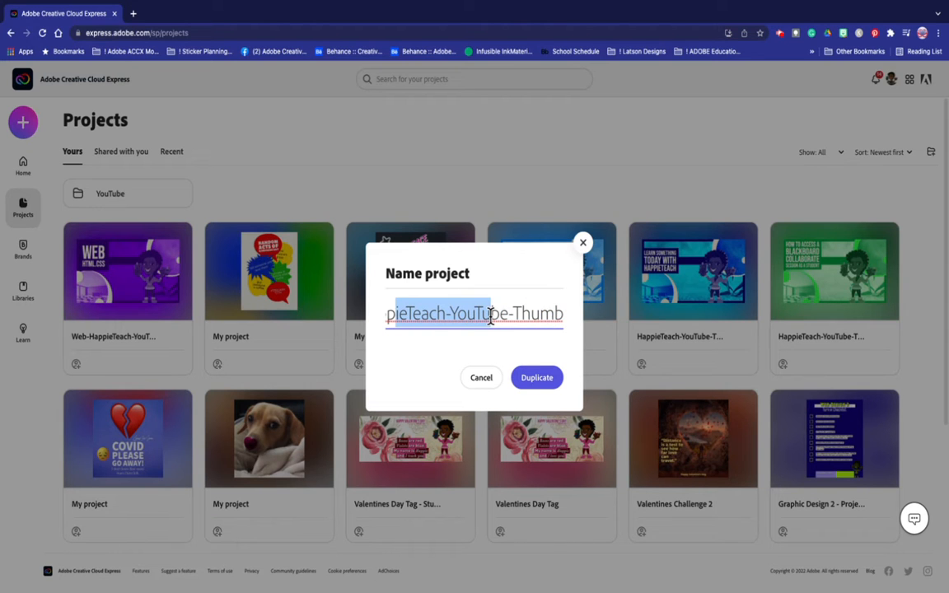
left_click(537, 379)
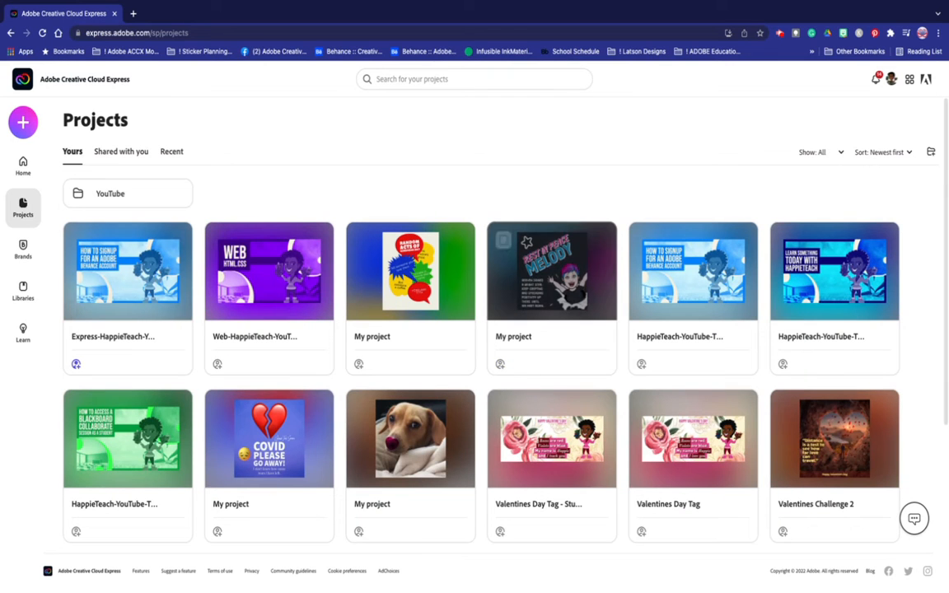
Step: Open the duplicated Express-HappieTeach project for editing
mouse_move(243, 296)
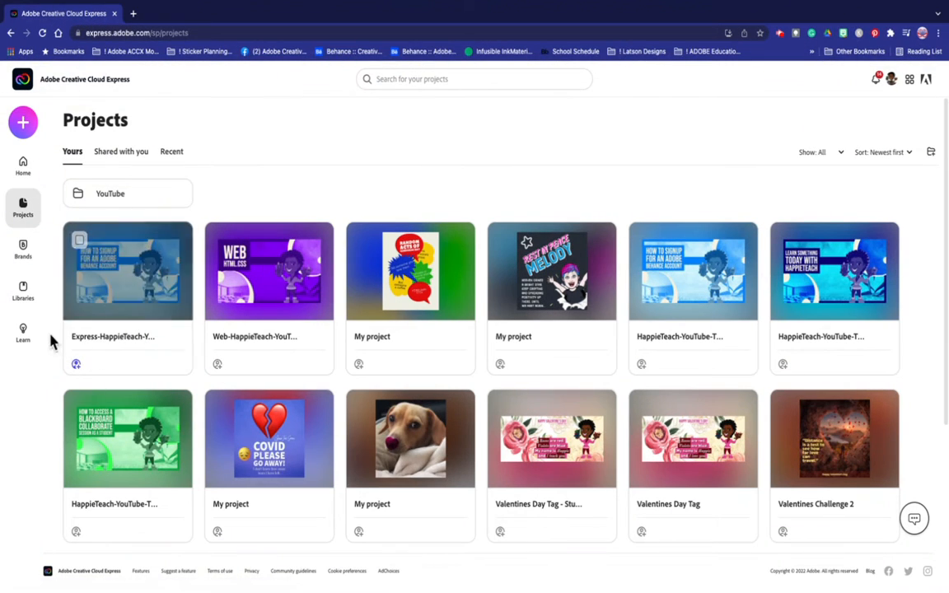
mouse_move(80, 336)
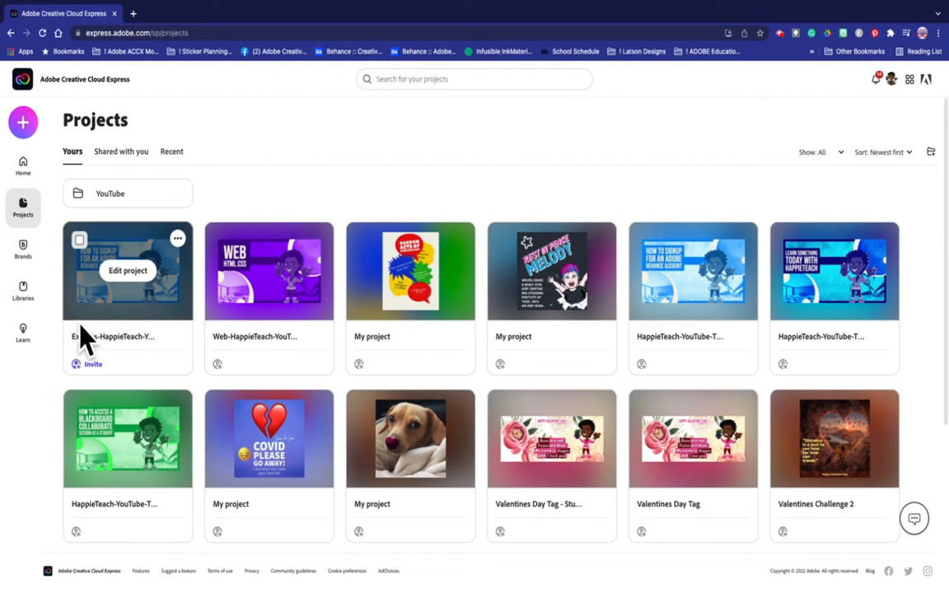
left_click(134, 278)
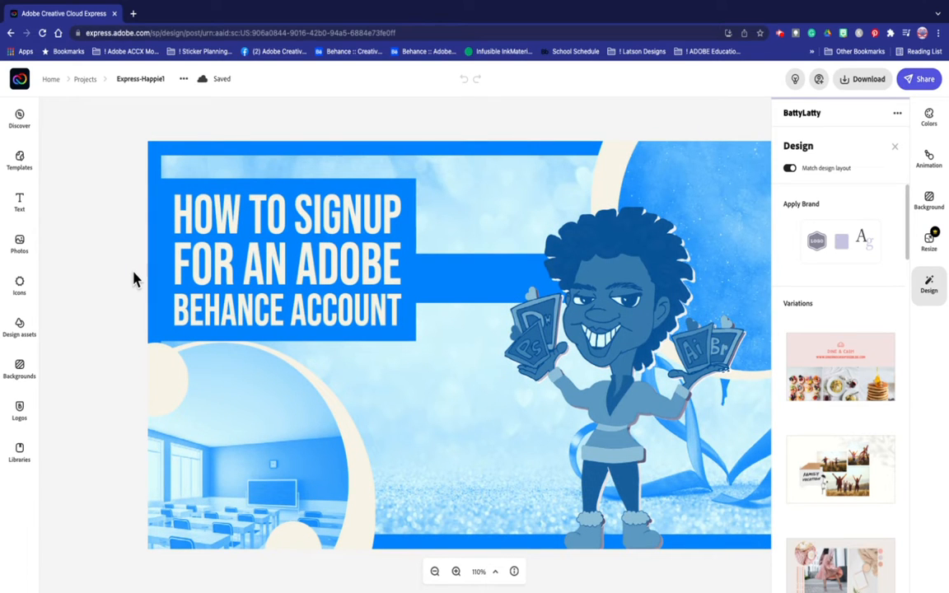
Step: Replace the headline text with "Use text frame options, make a bulleted list with paragraph styles in InDesign"
left_click(221, 221)
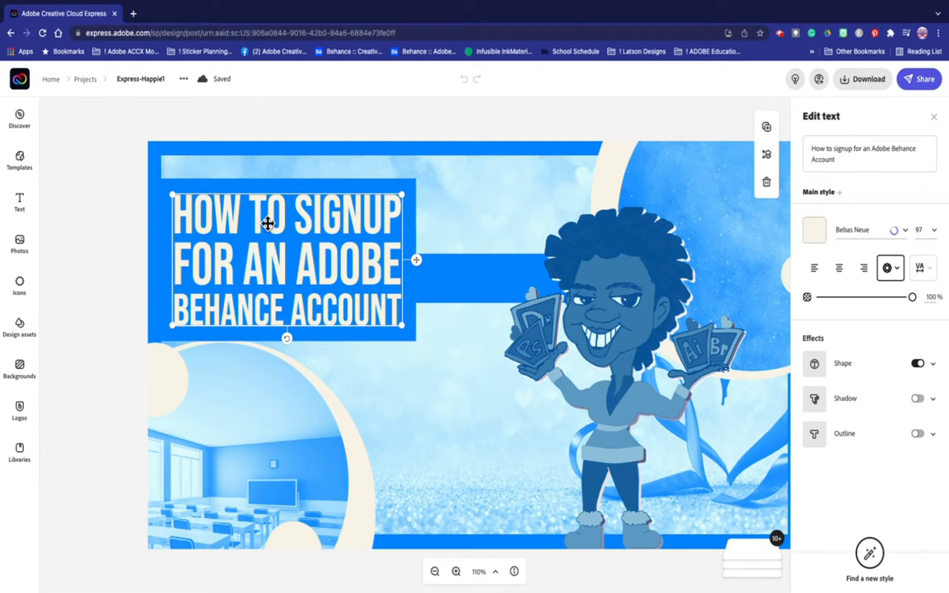
left_click(842, 159)
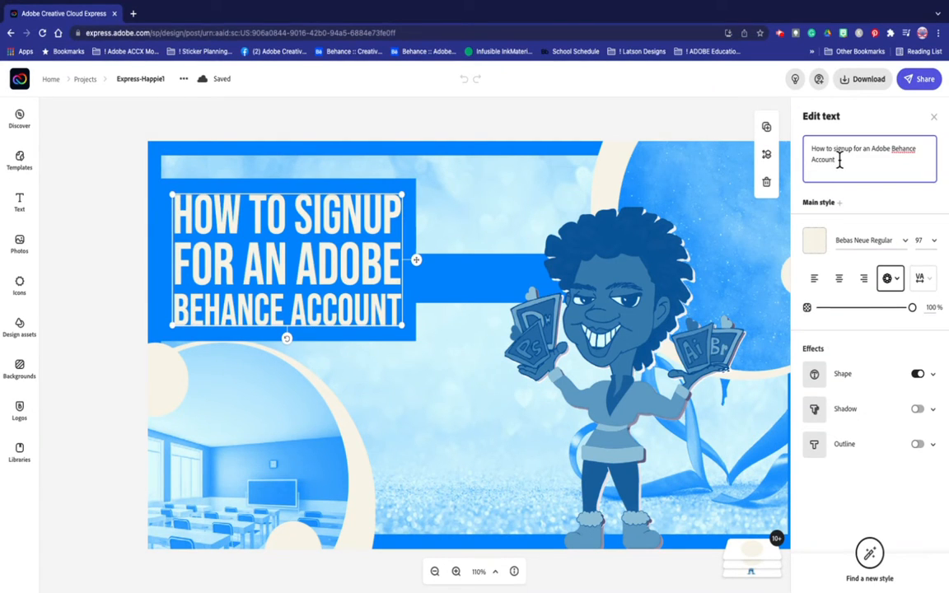
left_click_drag(842, 161, 781, 150)
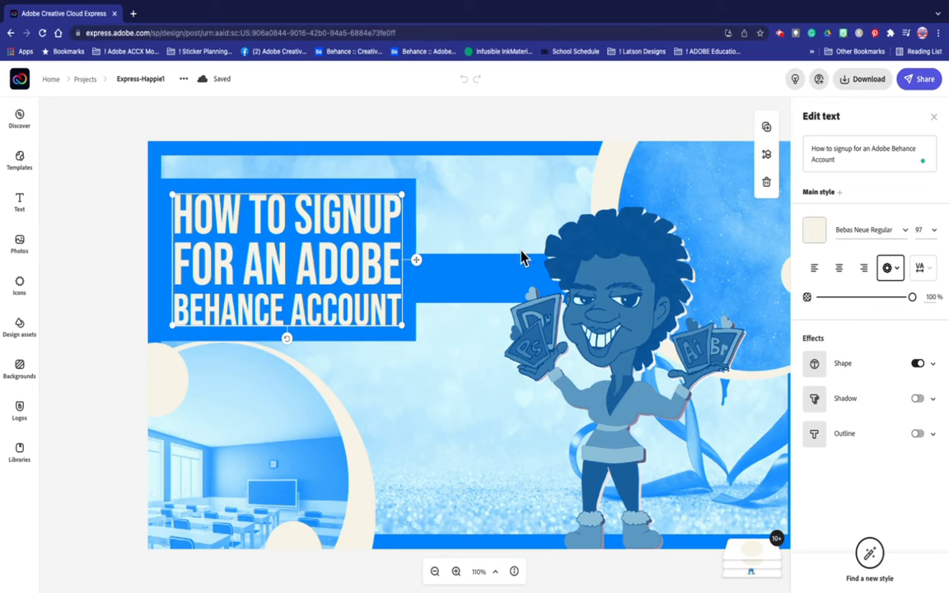
left_click(847, 160)
left_click_drag(846, 157, 781, 147)
left_click(845, 161)
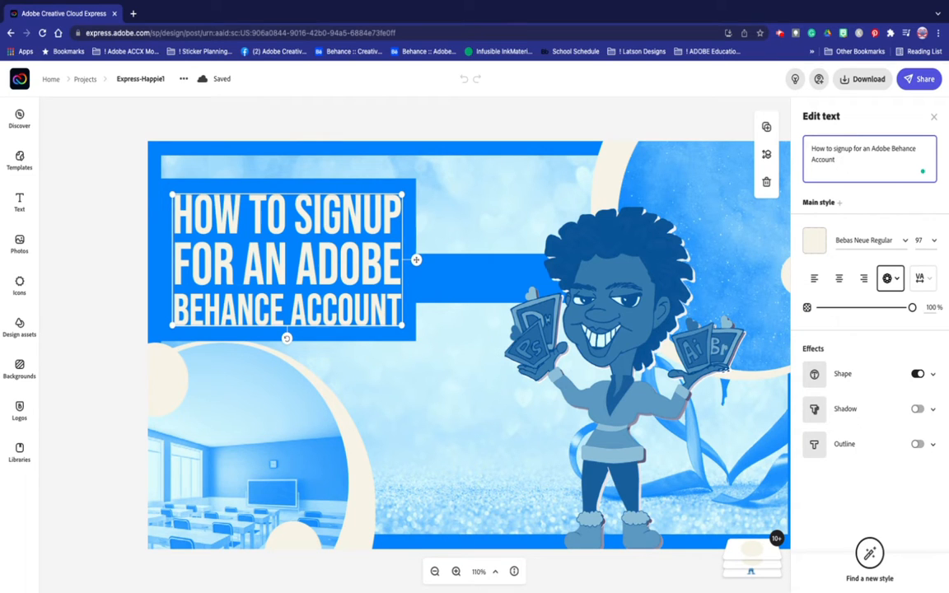
key("super+Tab")
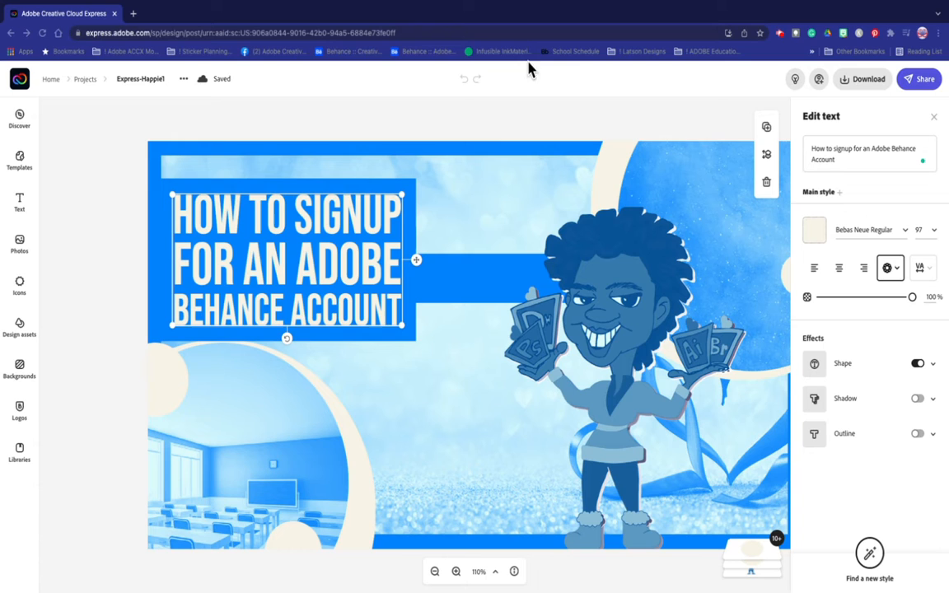
left_click(844, 161)
left_click_drag(844, 160, 791, 144)
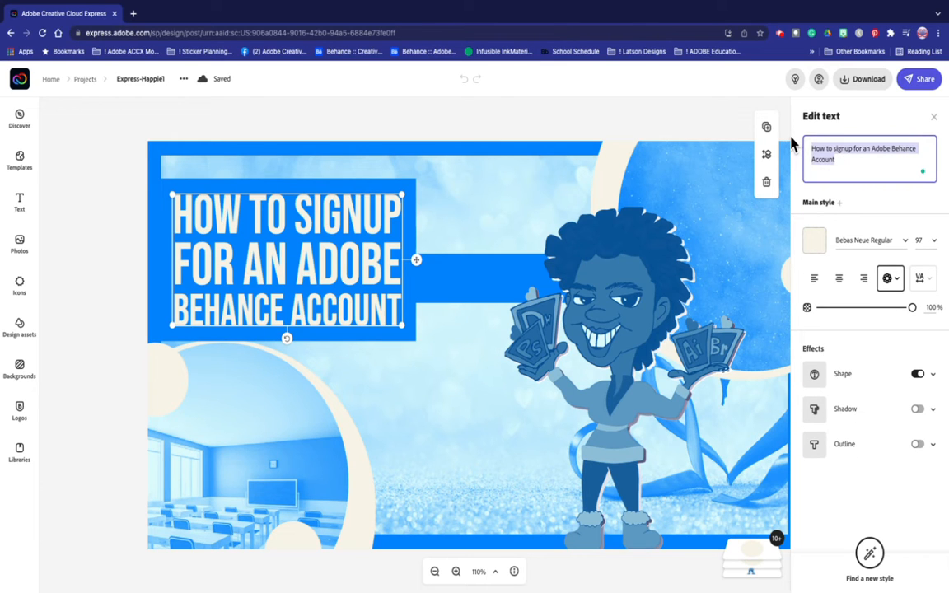
type("Use text frame options, make a bulleted list with paragraph styles in InDesign")
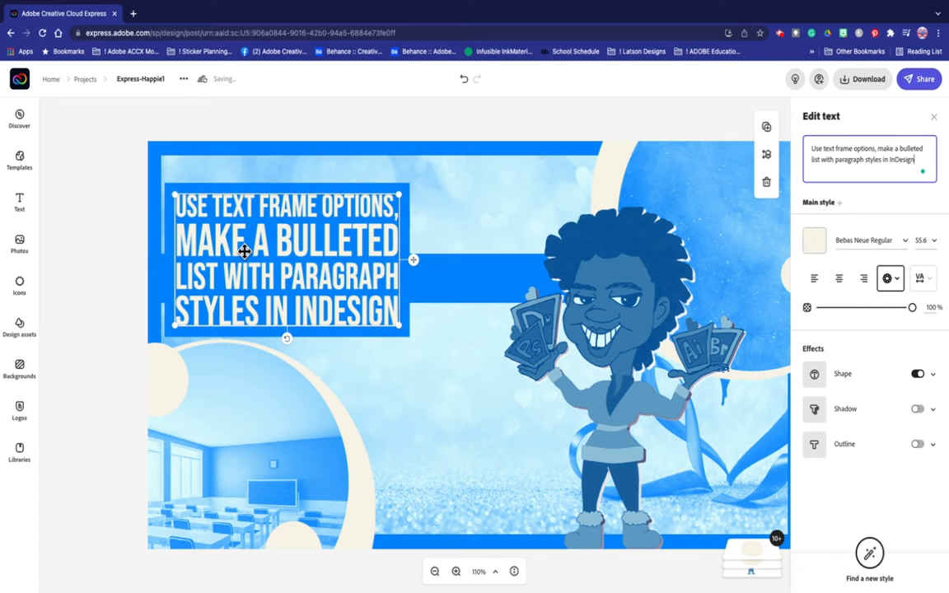
Step: Move the headline block slightly left and down, closer to the thumbnail's left border
left_click_drag(260, 256, 255, 262)
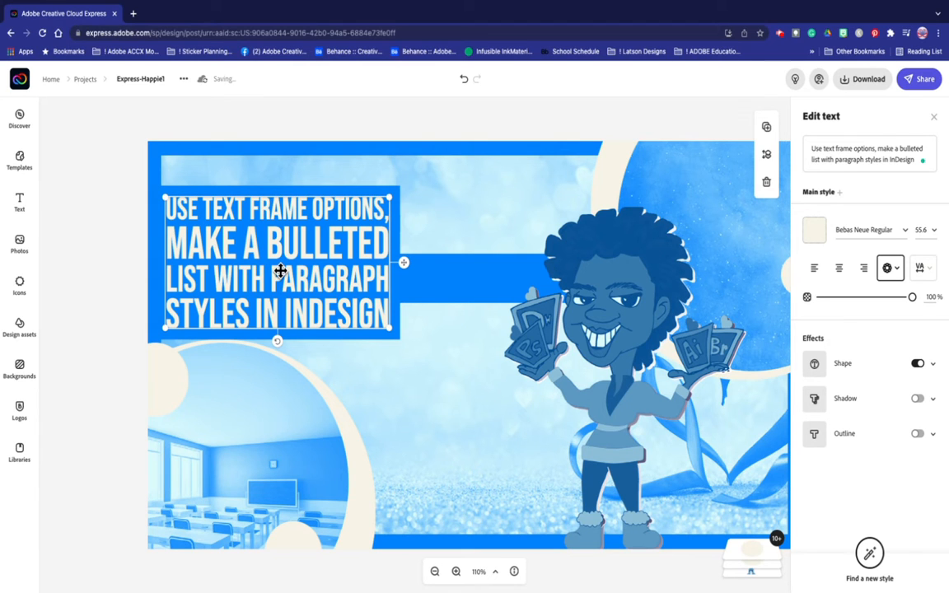
scroll(479, 258, "right", 3)
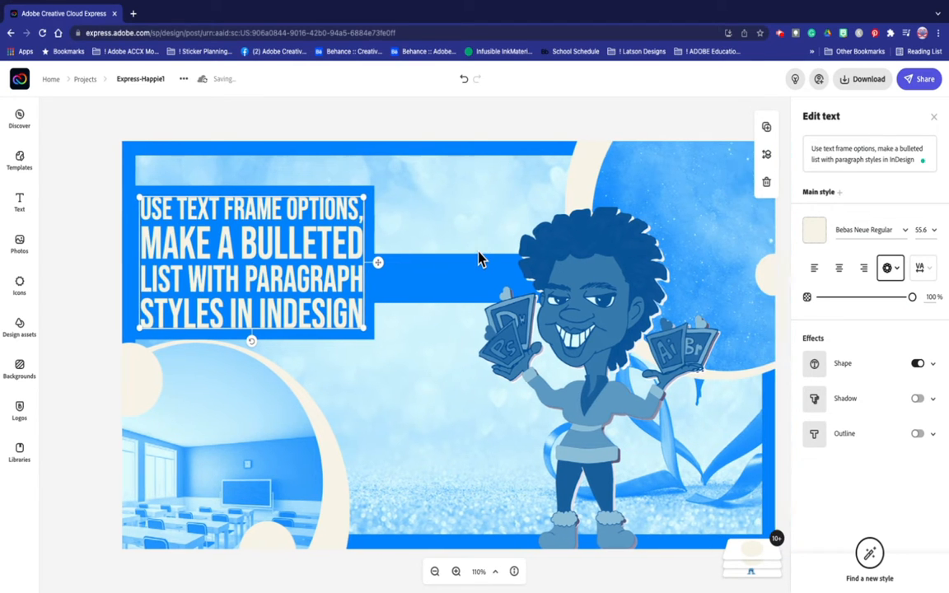
scroll(479, 257, "right", 2)
scroll(479, 257, "left", 1)
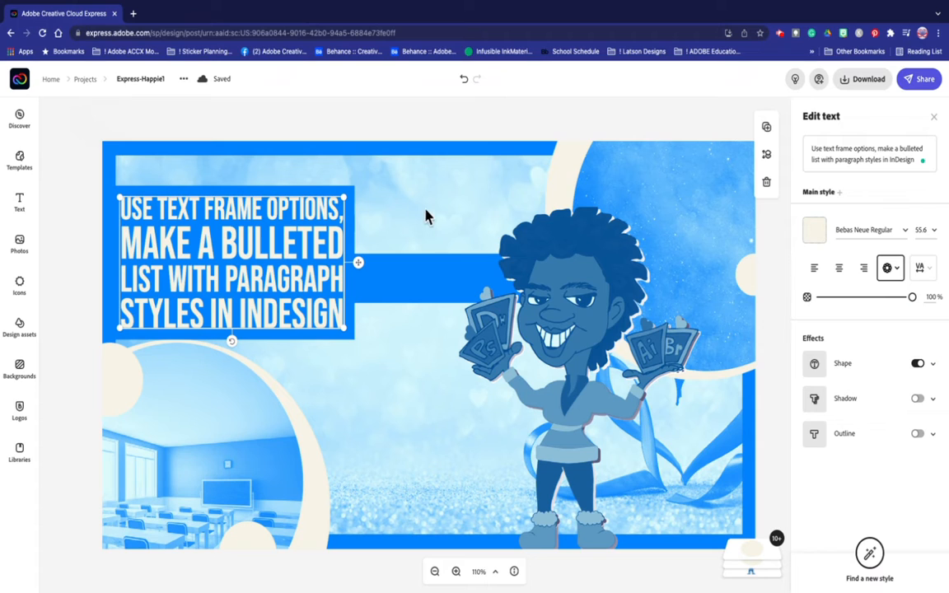
Step: Change the thumbnail's background color to golden yellow #FDD701
left_click(382, 154)
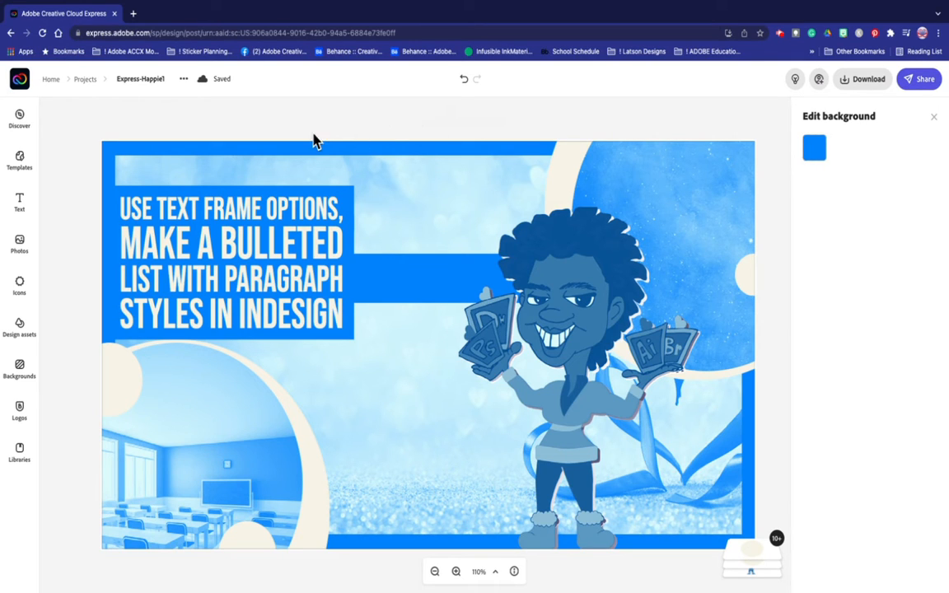
left_click(815, 149)
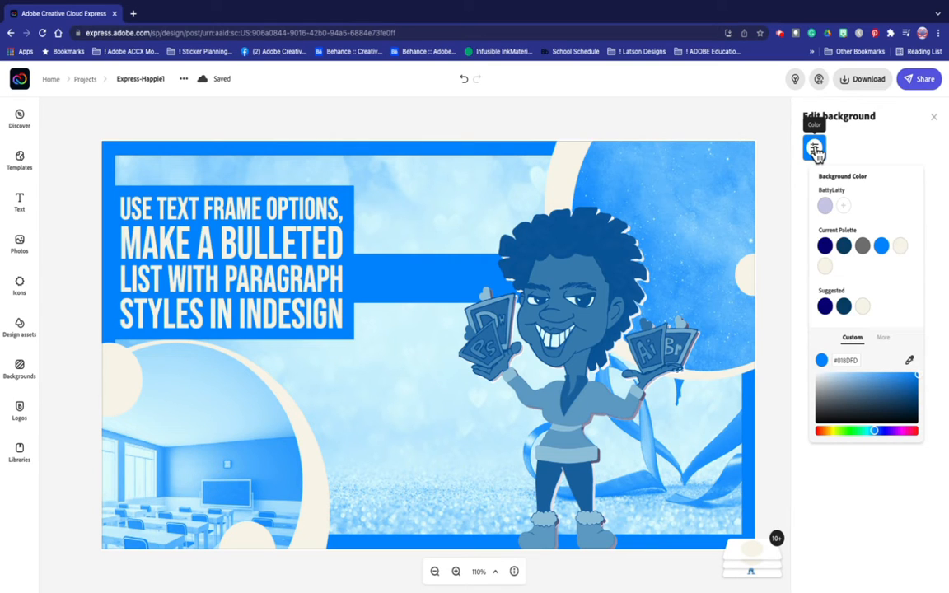
left_click(833, 434)
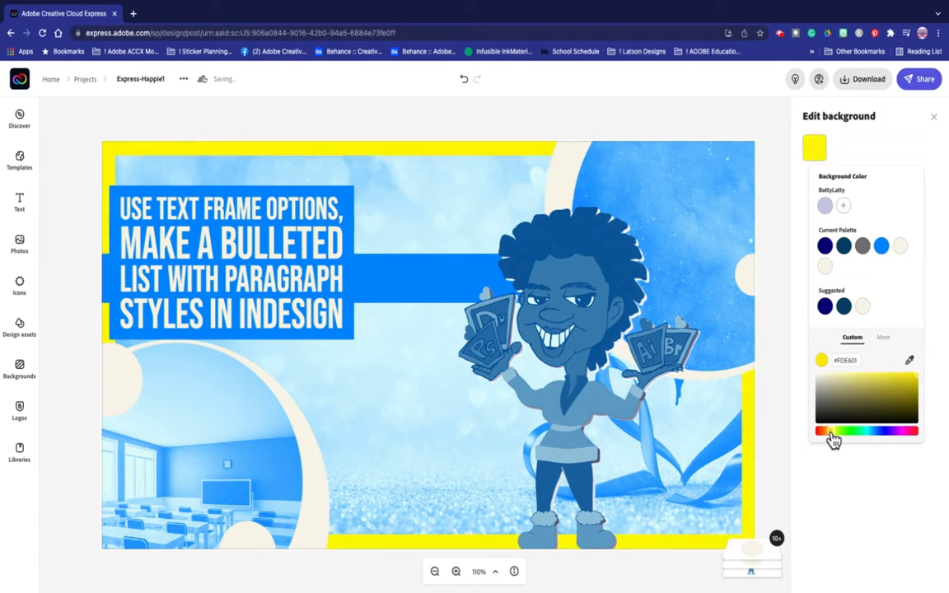
left_click(831, 435)
left_click(831, 434)
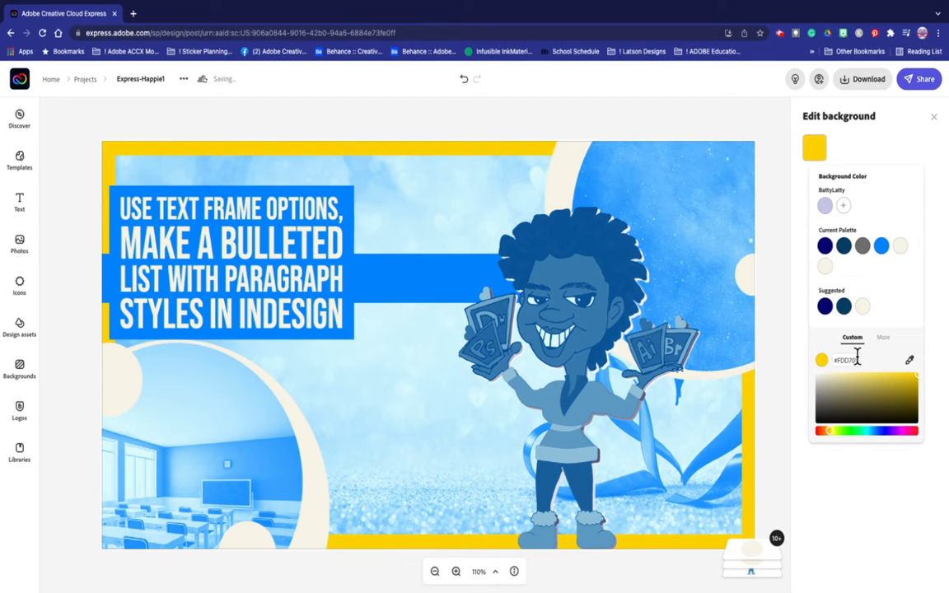
left_click_drag(857, 359, 838, 360)
left_click(853, 147)
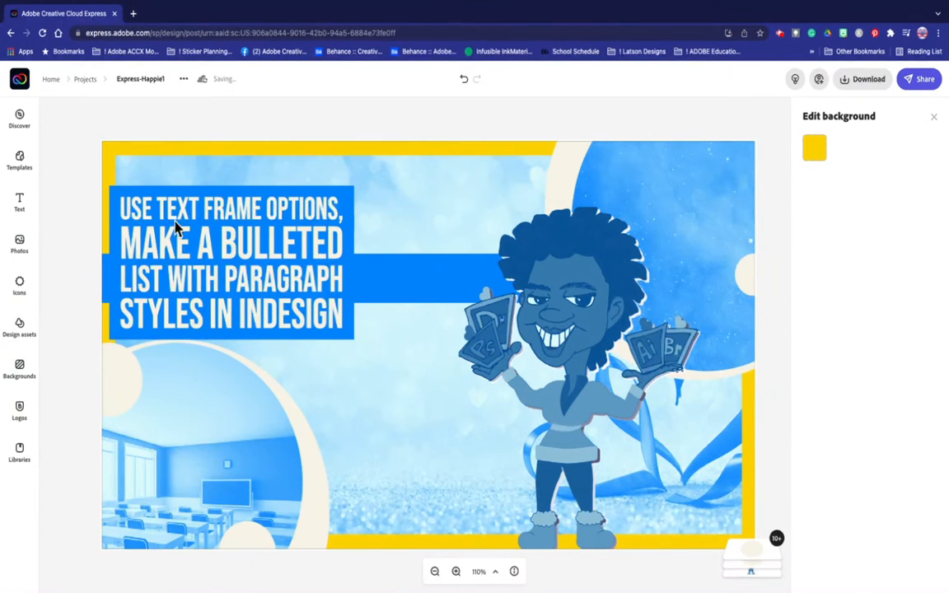
Step: Recolor the horizontal bar behind the headline with the golden yellow #FDD701 from the current palette
left_click(398, 290)
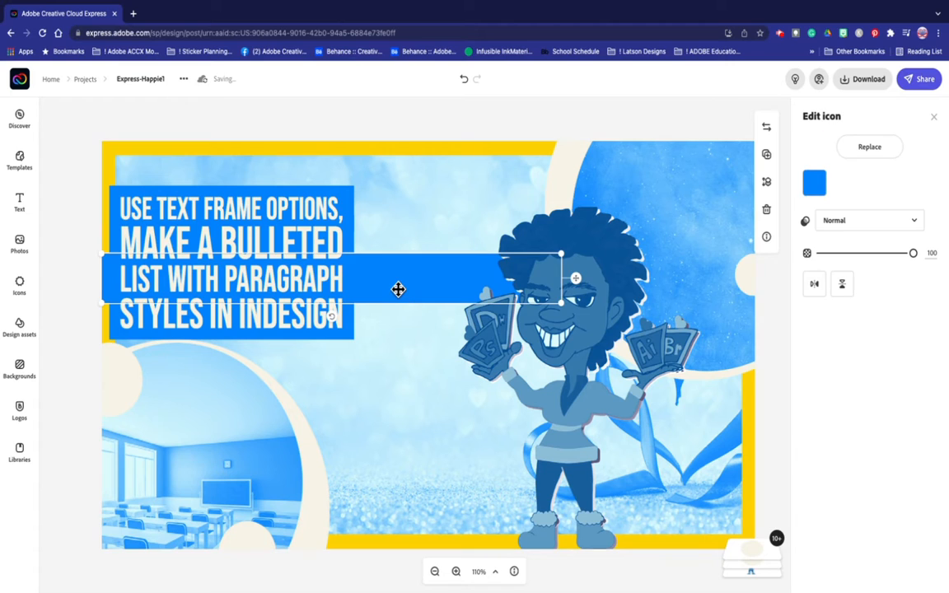
left_click(816, 186)
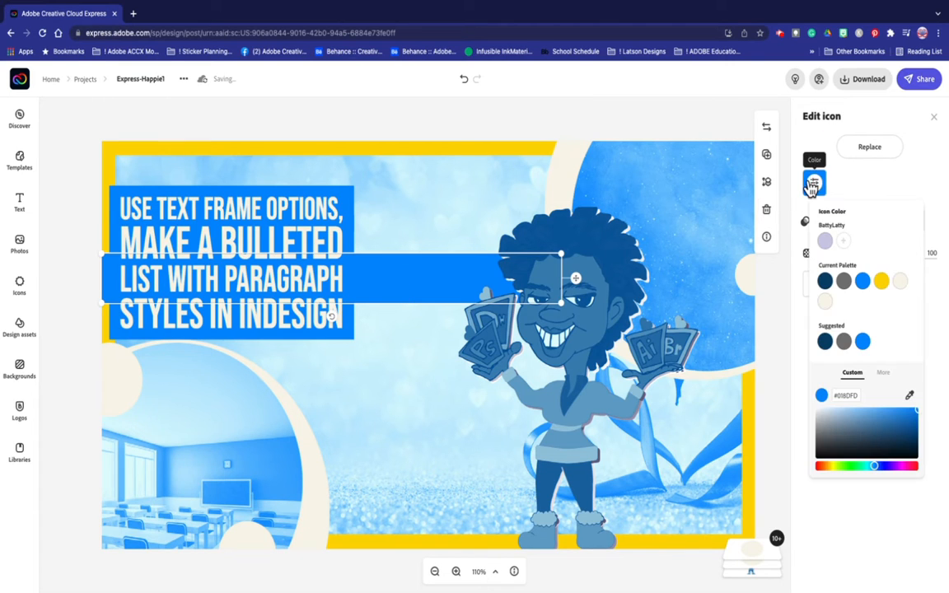
left_click(882, 281)
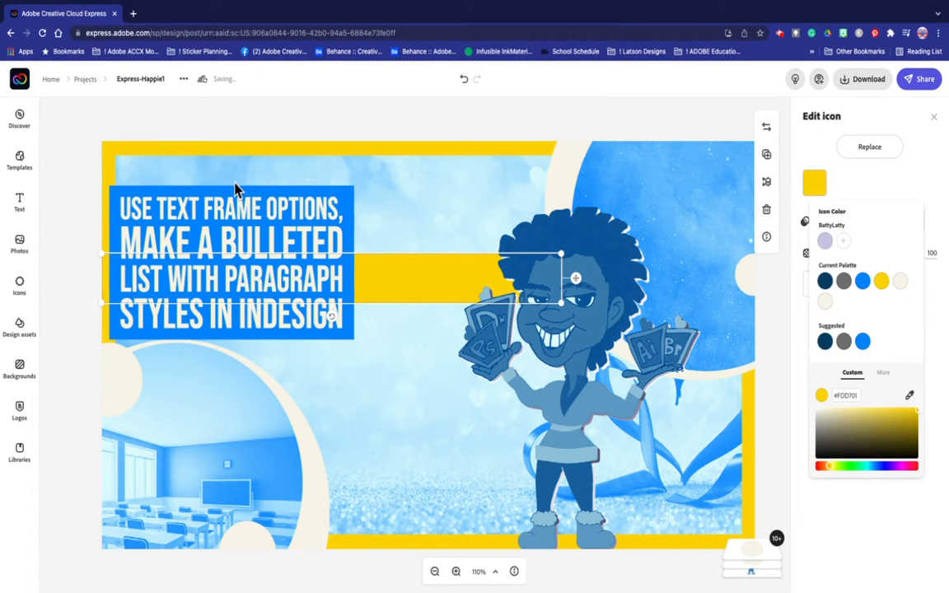
Step: Change the color of the shape behind the headline text to the suggested golden yellow #FDD701
left_click(303, 201)
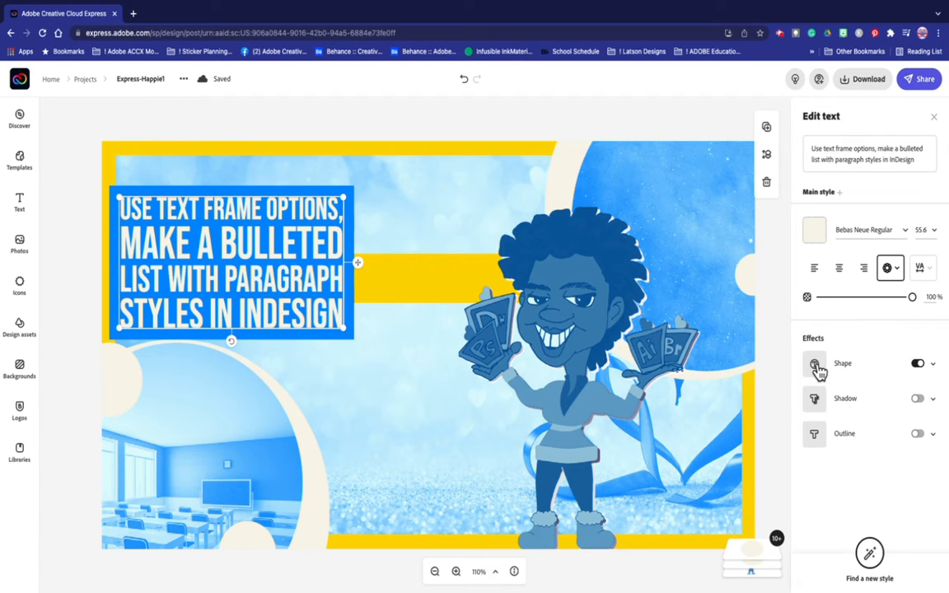
left_click(934, 365)
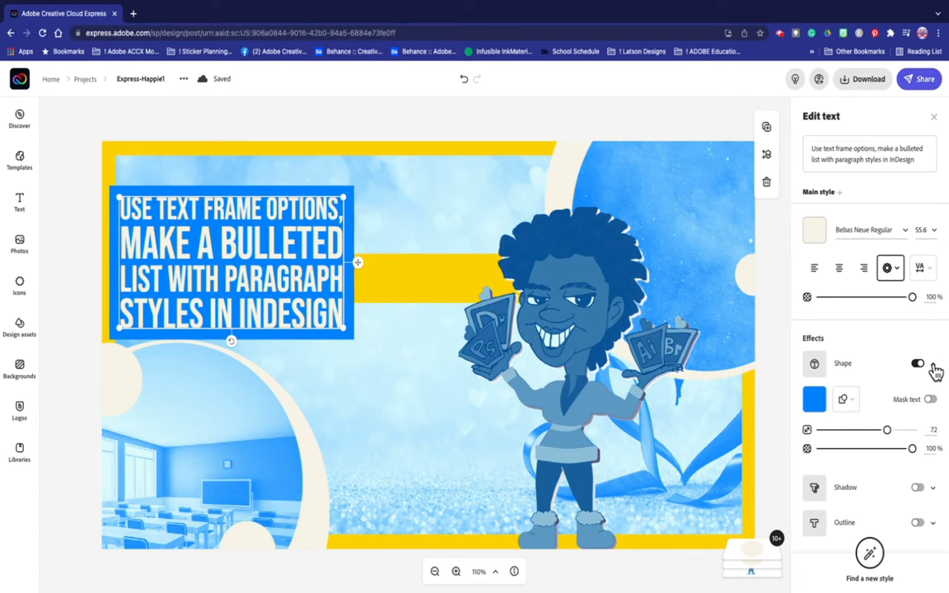
left_click(935, 367)
left_click(935, 368)
left_click(814, 402)
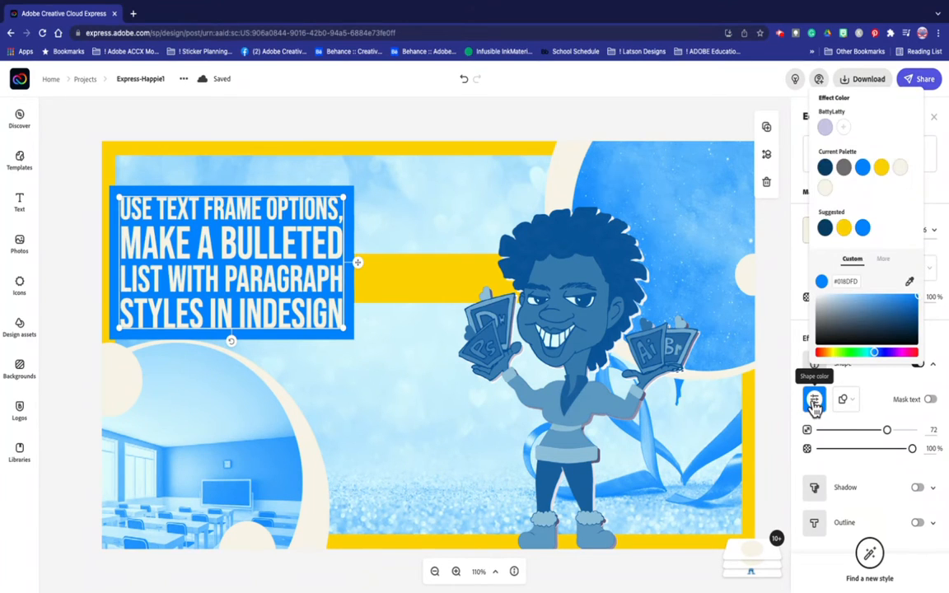
left_click(845, 229)
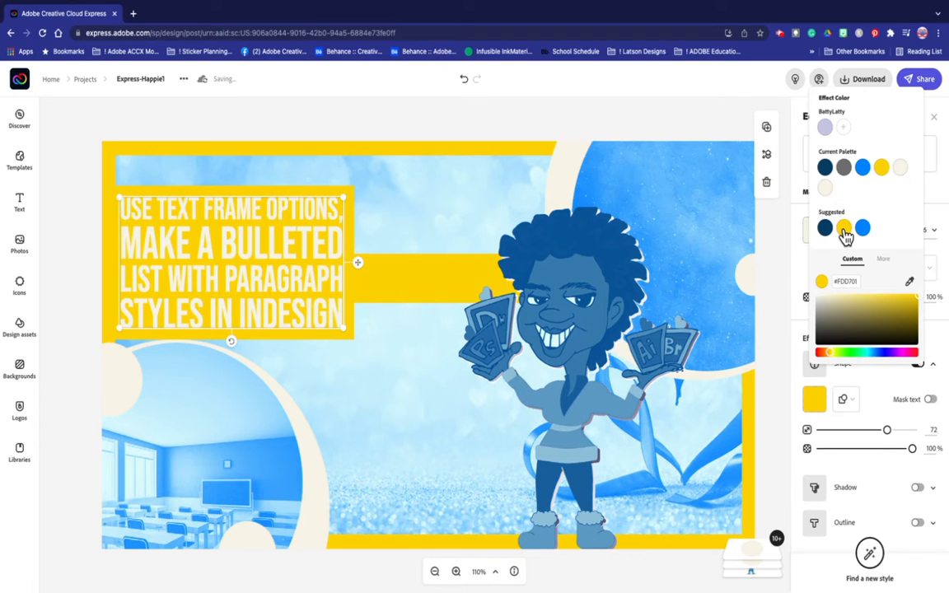
left_click(884, 403)
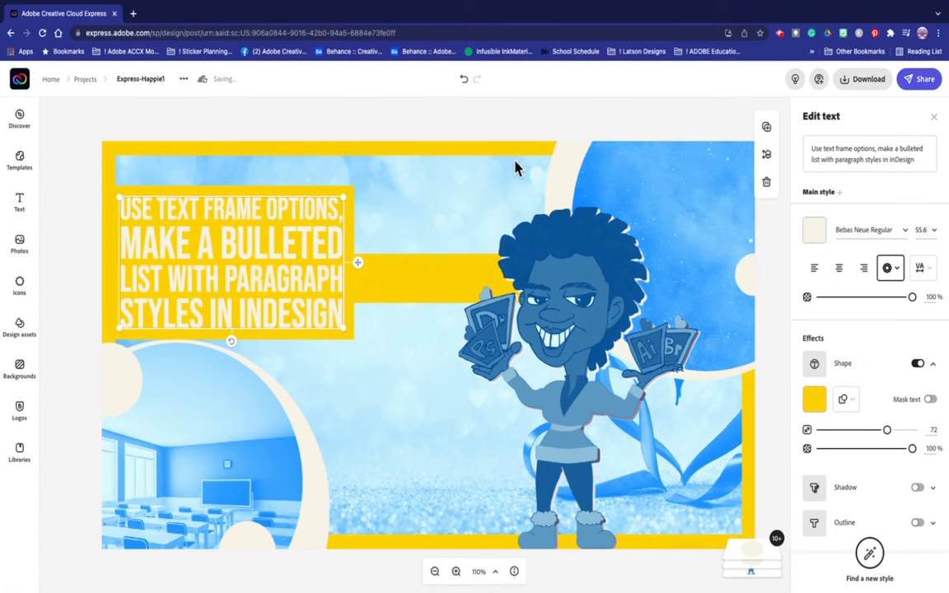
Step: Recolor the headline text dark blue from the current palette and fine-tune the shade to #024D7E
left_click(816, 233)
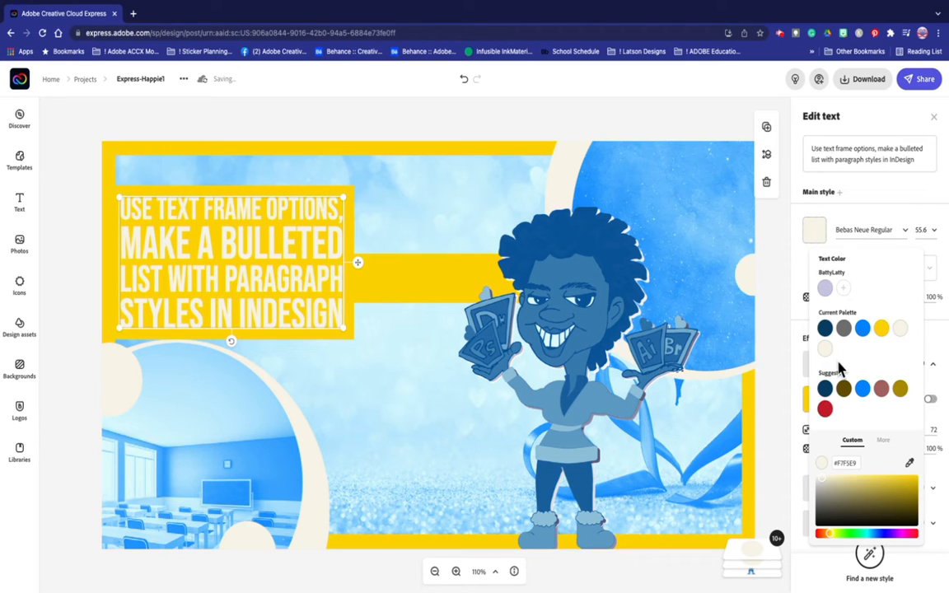
left_click(826, 328)
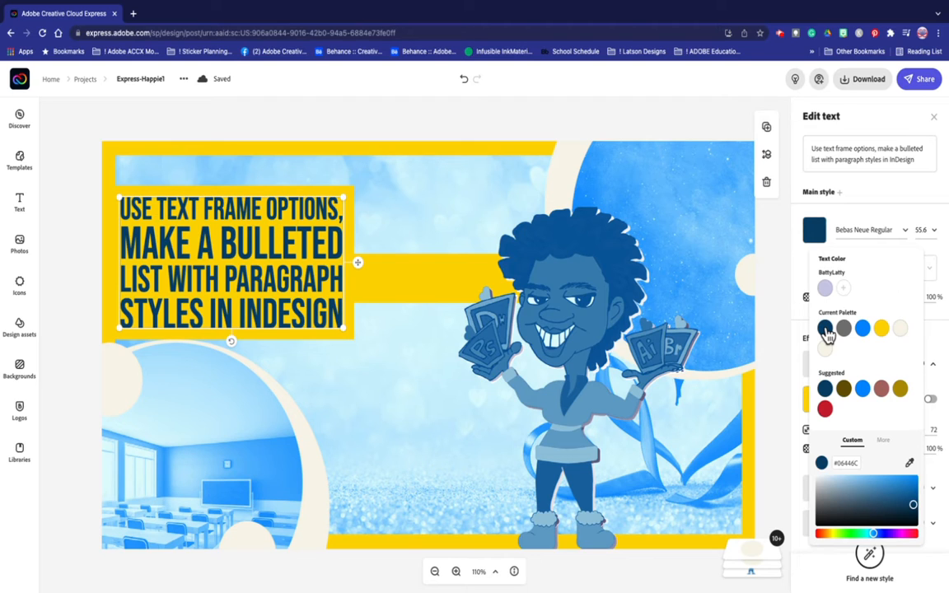
mouse_move(914, 506)
left_mouse_down()
mouse_move(917, 495)
mouse_move(921, 505)
left_mouse_up()
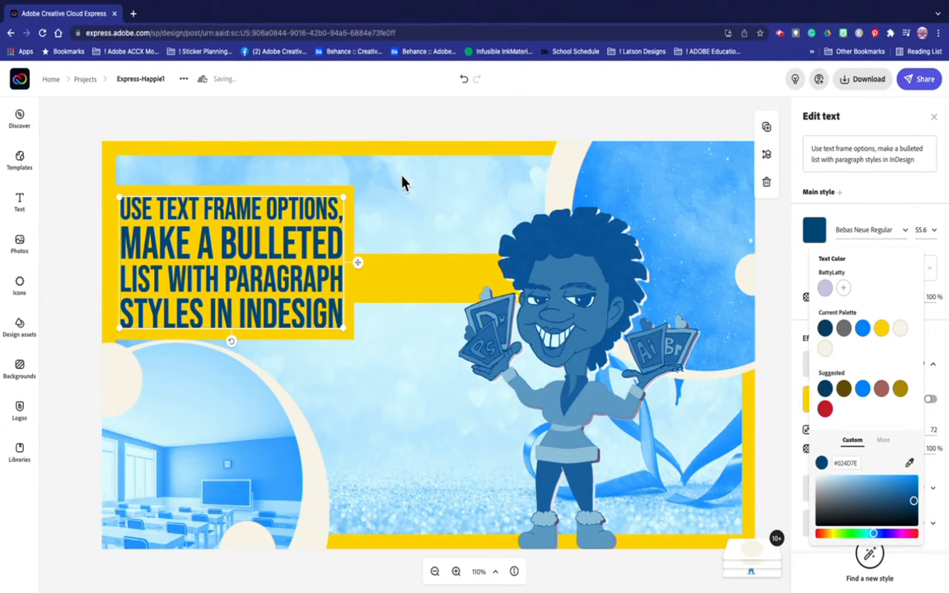
Step: Try the blue-and-cyan duotone preset on the large background photo, swapping its two colors and swapping them back
left_click(418, 191)
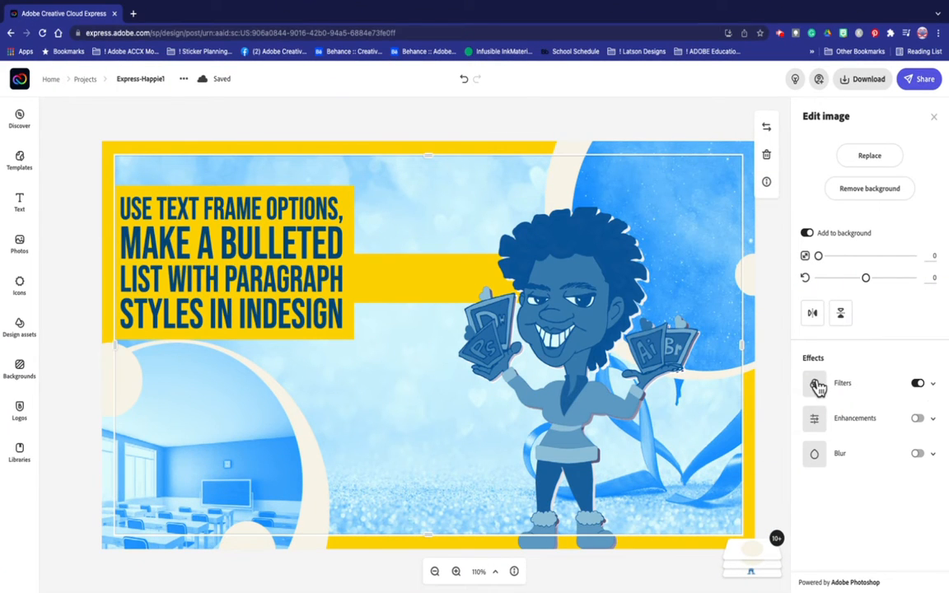
left_click(935, 390)
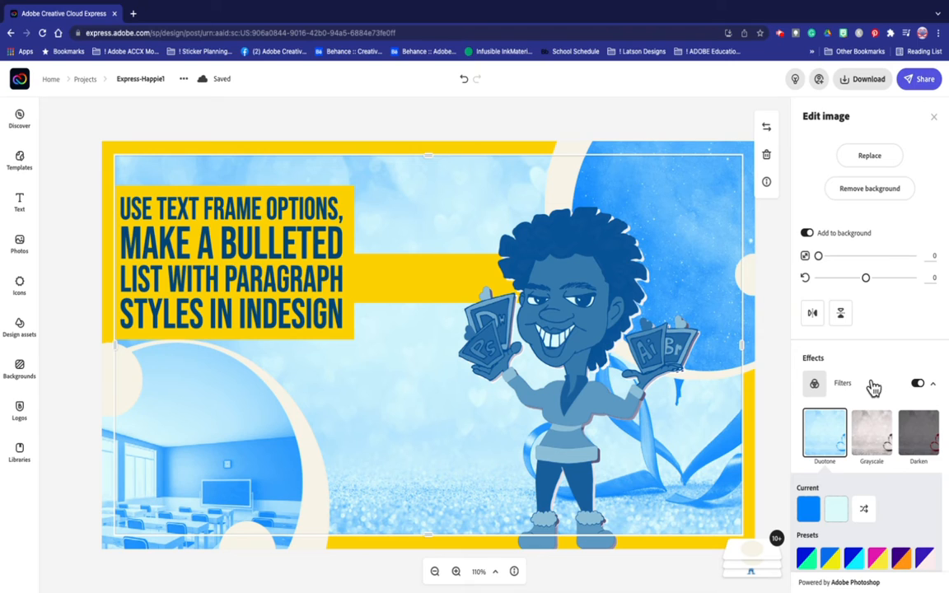
scroll(869, 382, "down", 3)
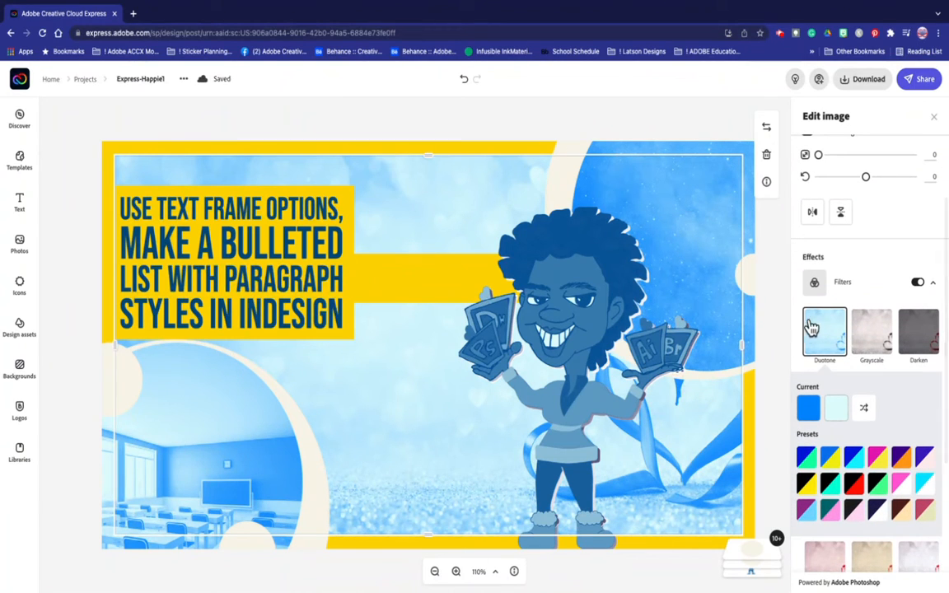
scroll(810, 330, "down", 2)
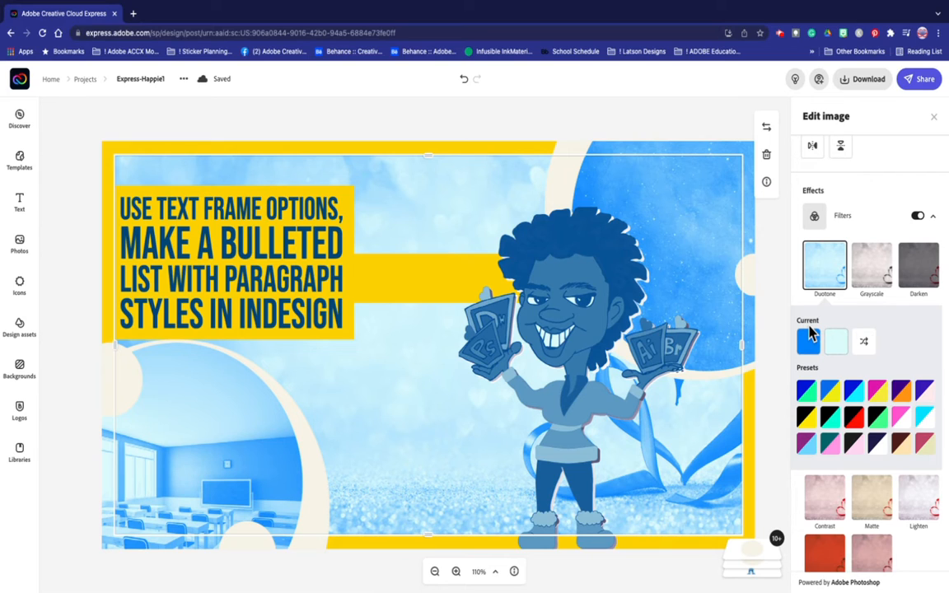
left_click(854, 398)
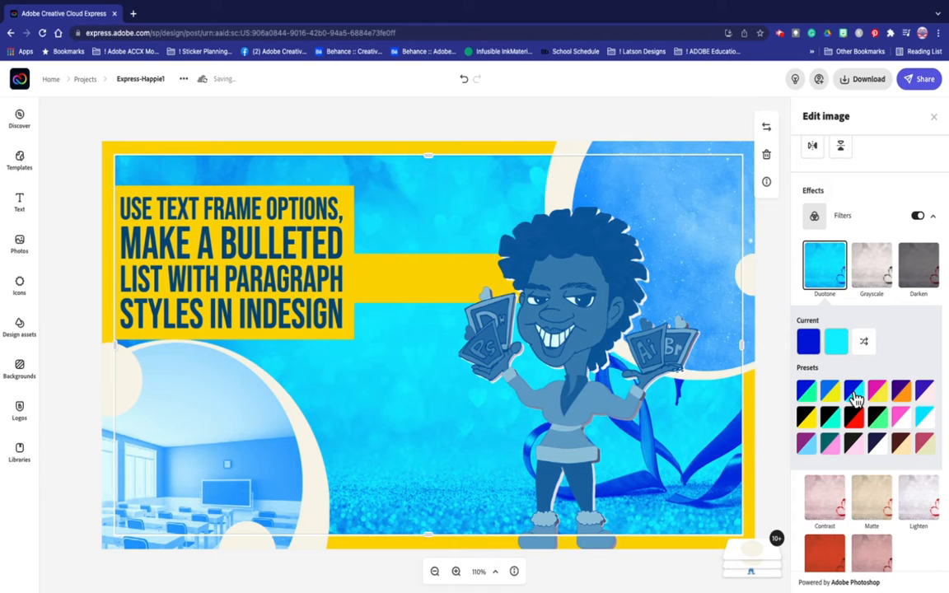
left_click(864, 345)
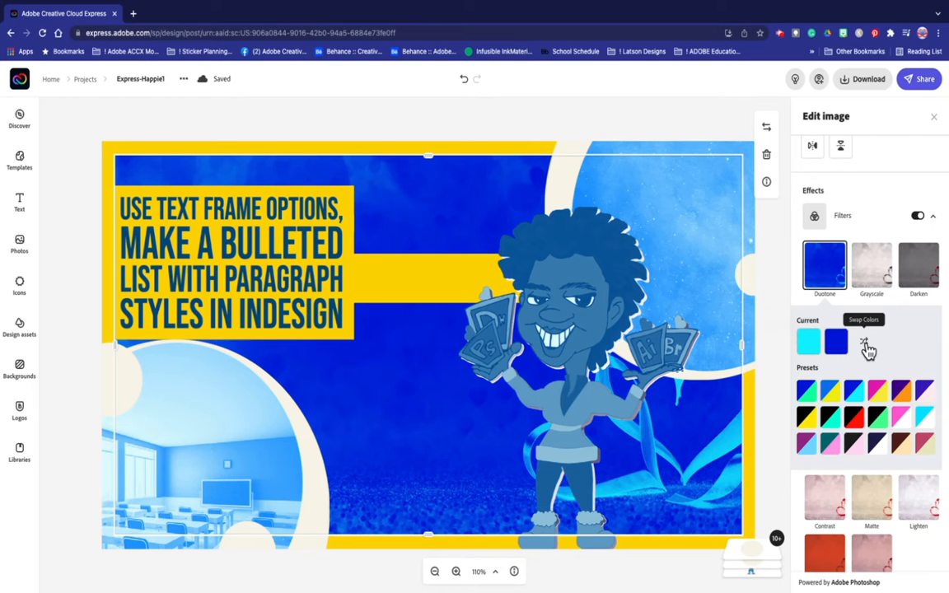
left_click(866, 345)
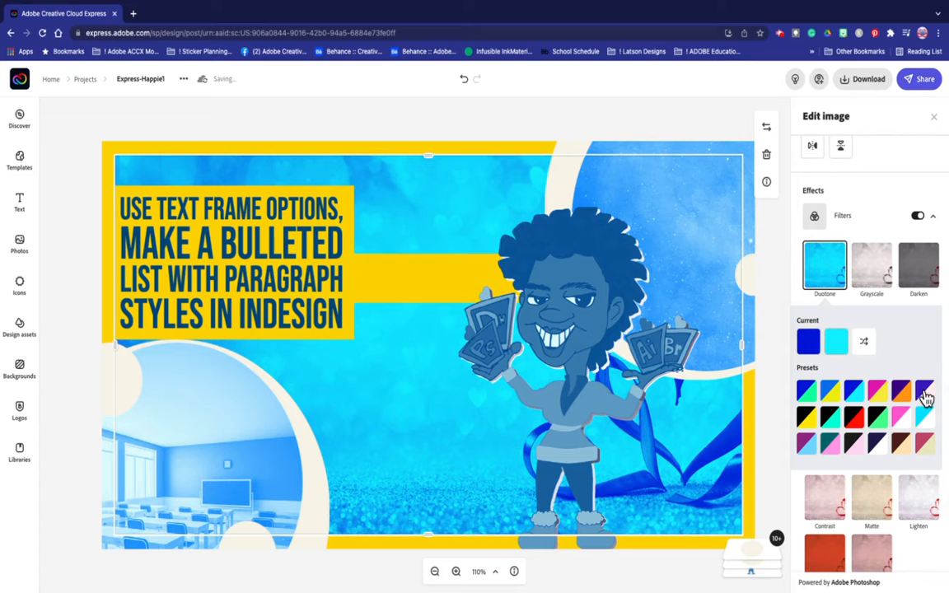
Step: Try the black-and-yellow duotone preset on the background photo, testing swapped colors and a dark blue #06446C shadows color
left_click(805, 420)
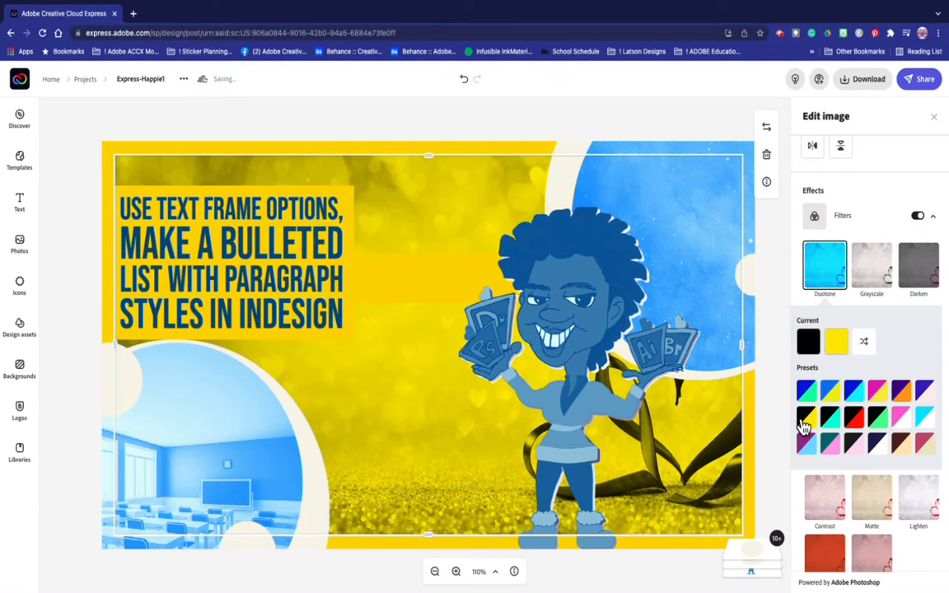
left_click(865, 344)
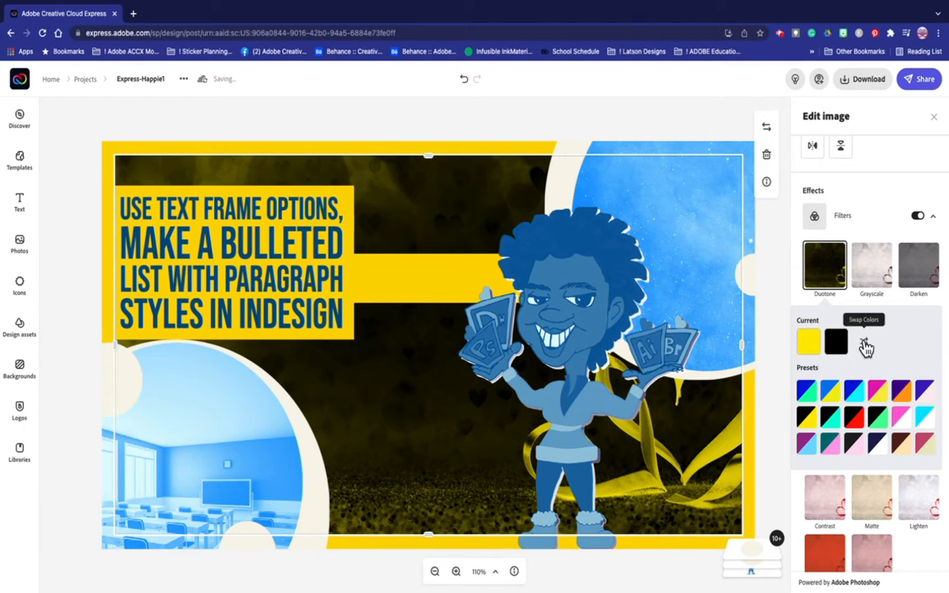
left_click(865, 346)
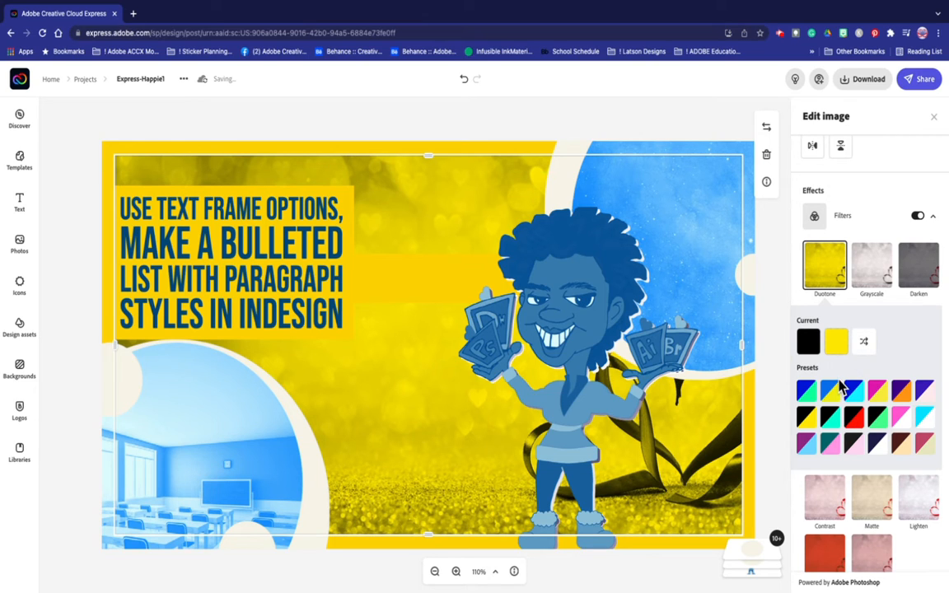
left_click(810, 342)
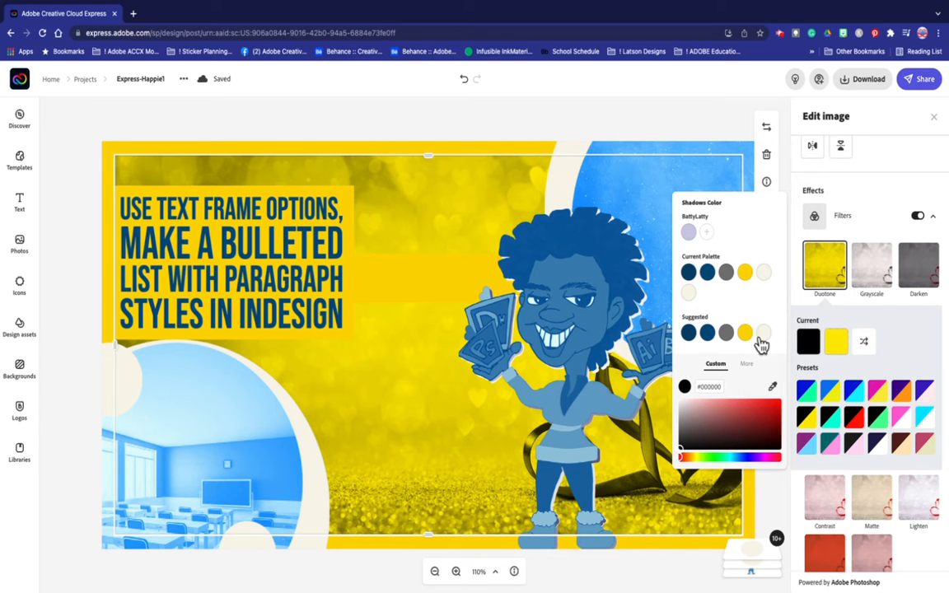
left_click(689, 274)
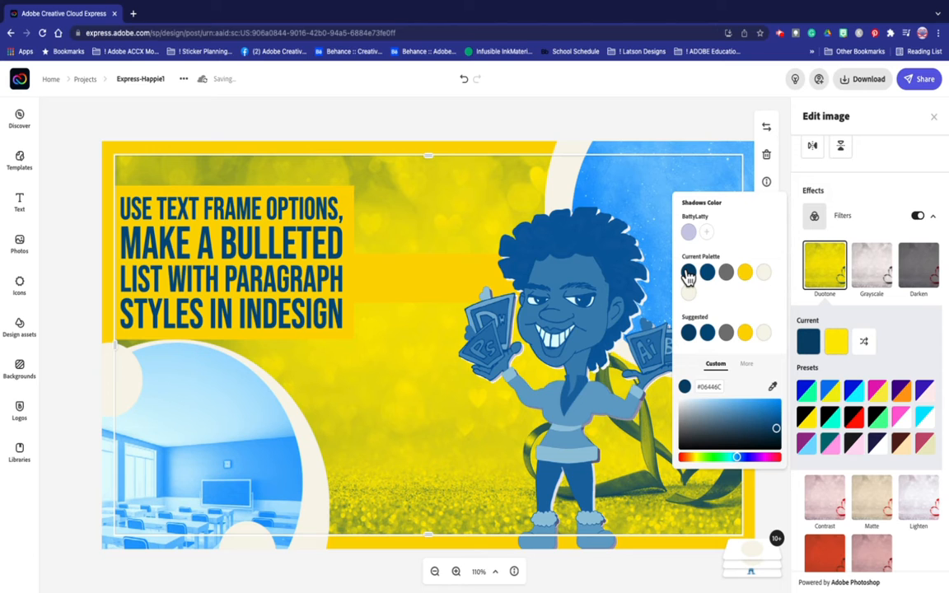
Step: Set the background photo's duotone highlights to dark blue #06446C and its shadows to golden yellow #FDD701
left_click(832, 343)
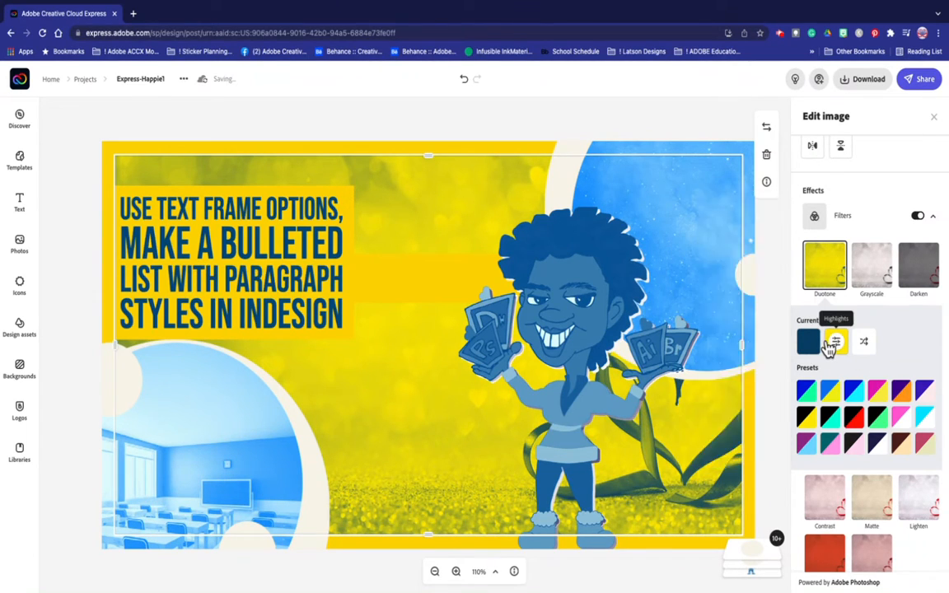
left_click(831, 345)
left_click(735, 273)
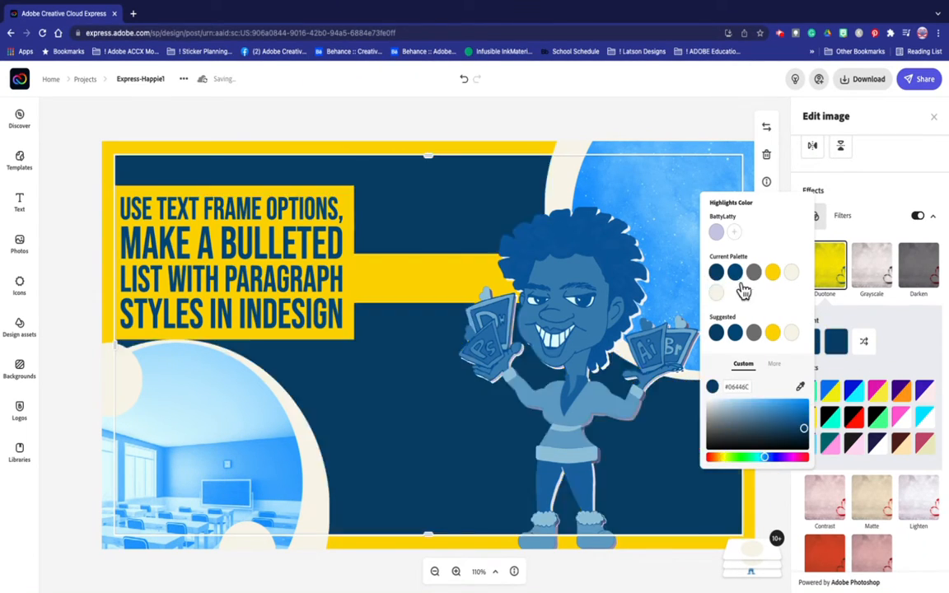
left_click(811, 343)
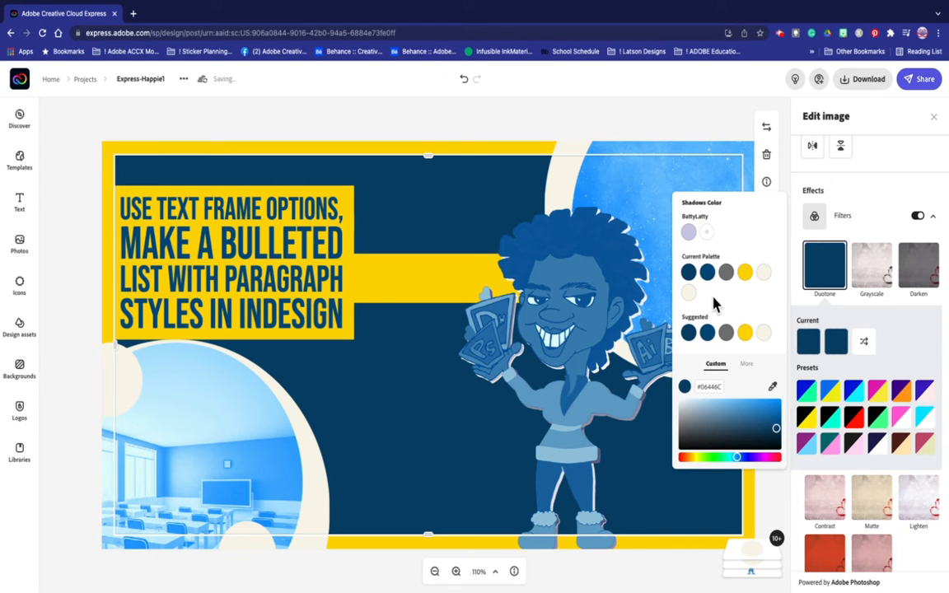
left_click(746, 333)
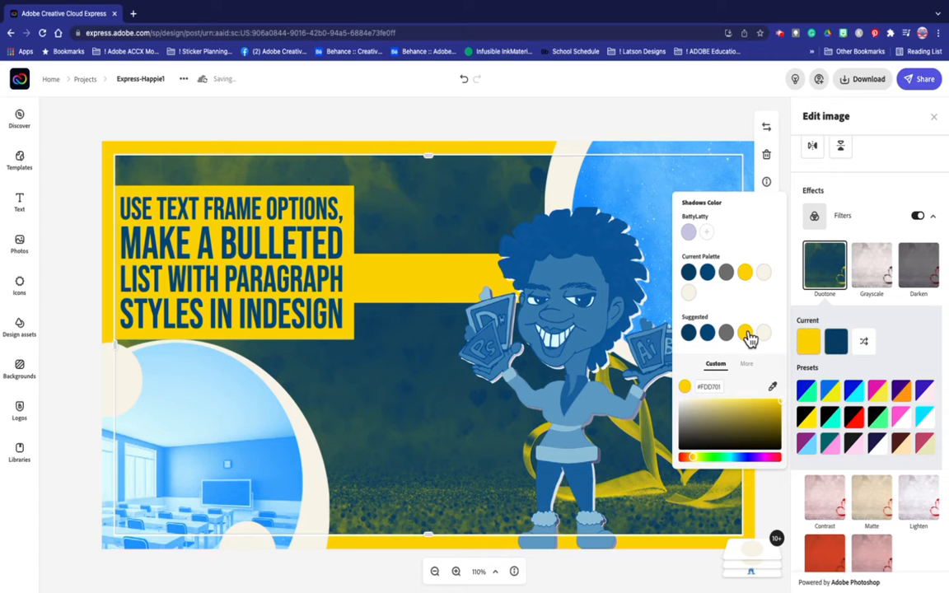
Step: Swap the duotone's yellow and dark blue to compare the looks, keeping yellow as the shadows color
left_click(864, 342)
left_click(865, 342)
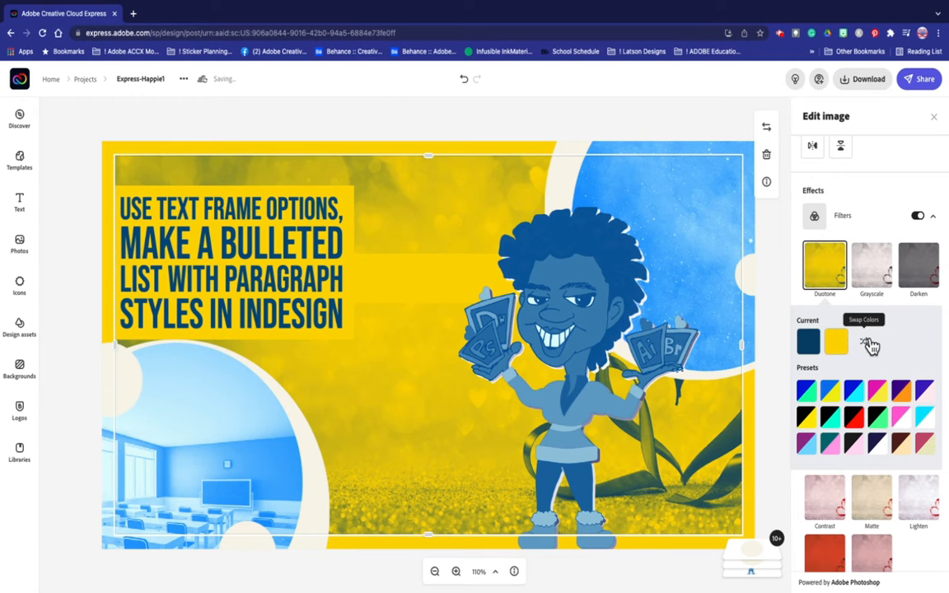
left_click(867, 343)
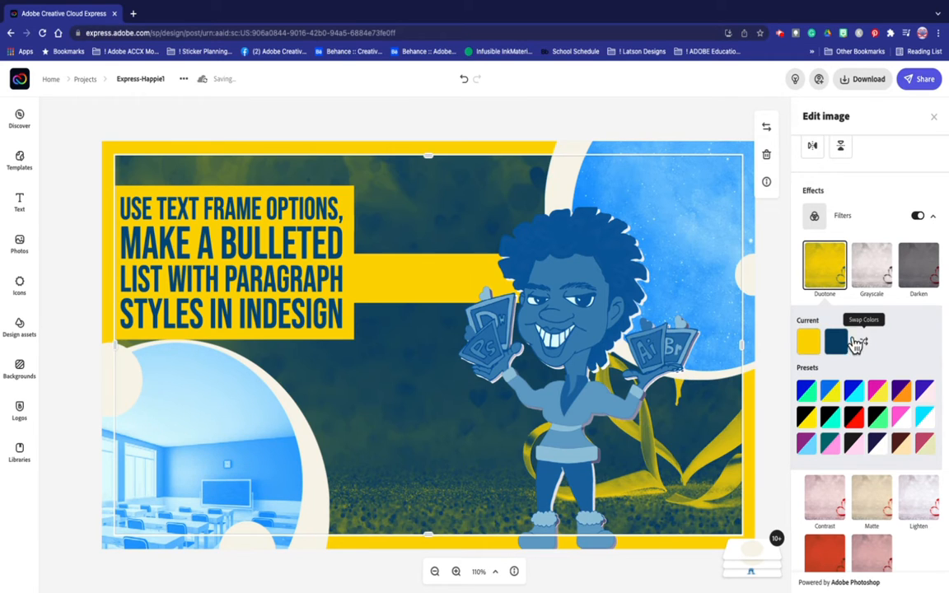
Step: Try golden yellow #FDD701 darkened to olive #4D4100 as the background photo's duotone highlights color
left_click(809, 345)
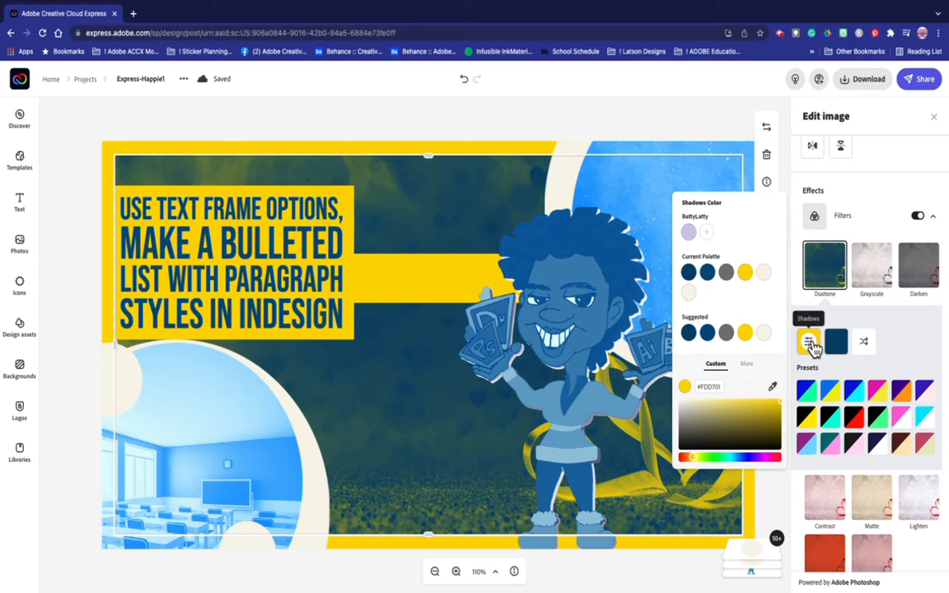
left_click(836, 345)
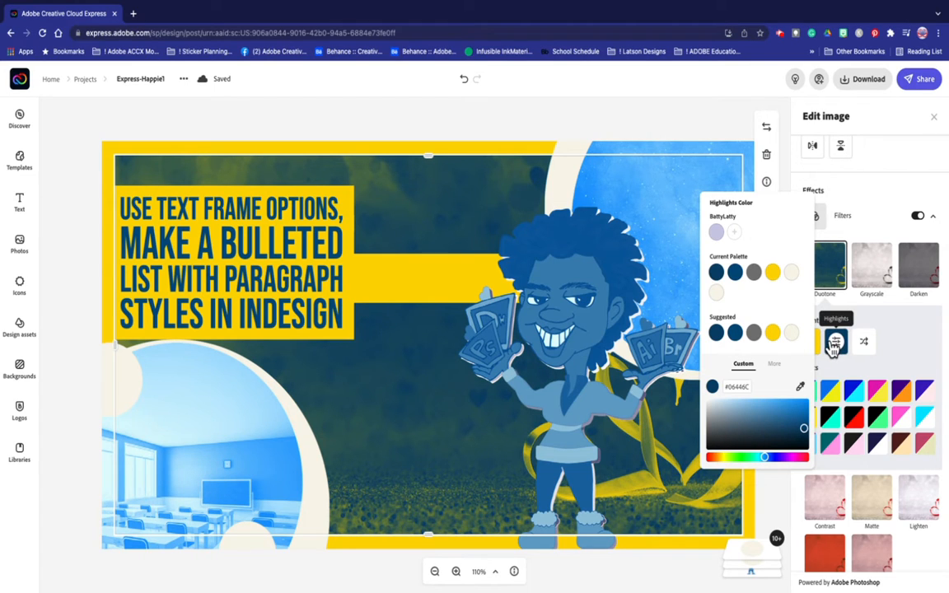
left_click(772, 334)
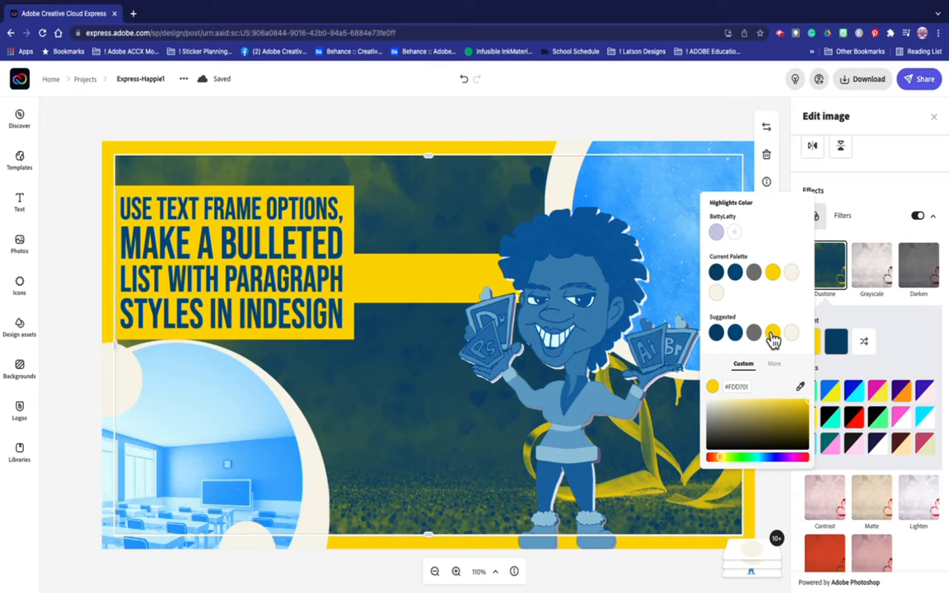
left_click(809, 417)
left_click_drag(815, 427, 827, 446)
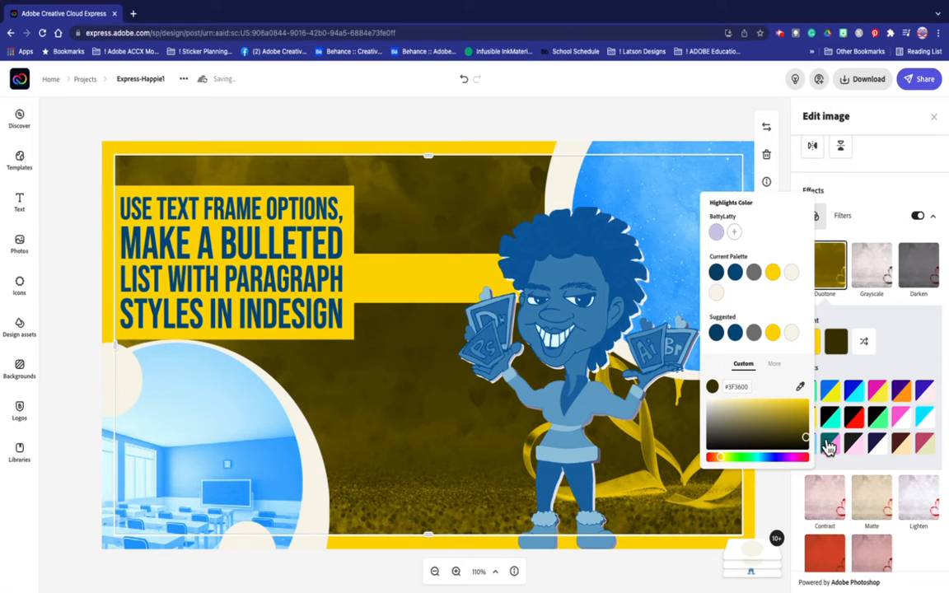
left_click_drag(805, 434, 826, 445)
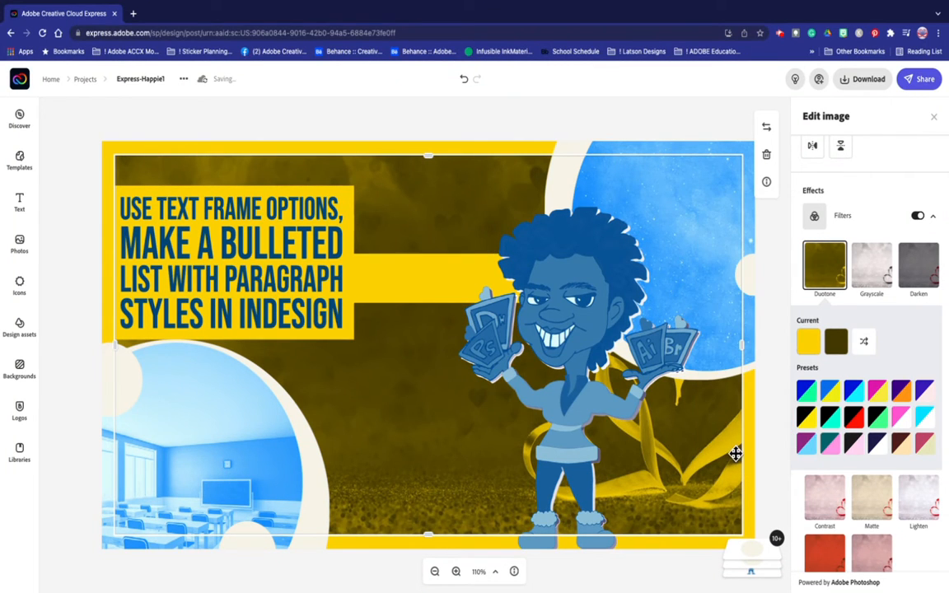
Step: Shift the duotone highlights hue toward orange and brighten the color to brown #946300
left_click(837, 342)
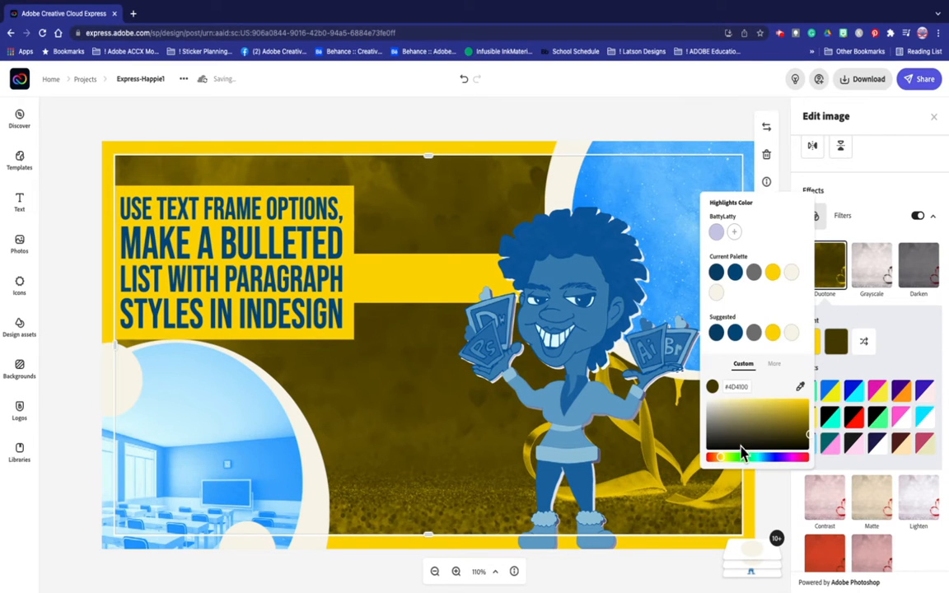
mouse_move(721, 462)
left_mouse_down()
mouse_move(732, 470)
mouse_move(719, 470)
left_mouse_up()
mouse_move(810, 439)
left_mouse_down()
mouse_move(804, 387)
mouse_move(812, 424)
left_mouse_up()
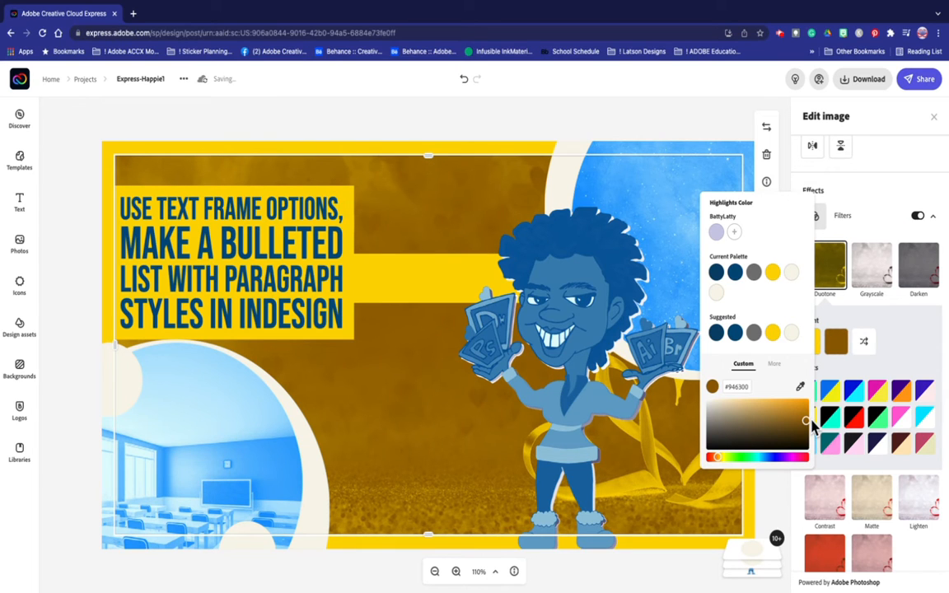
Step: Shift the duotone highlights hue to deep blue #002E94 and select the color's hex code
left_click(790, 460)
left_click_drag(791, 460, 772, 467)
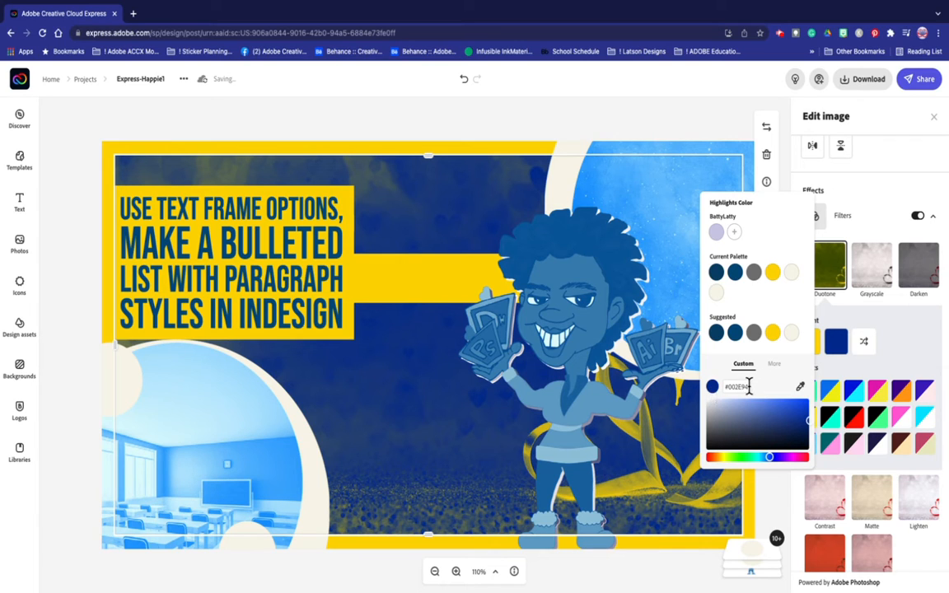
left_click_drag(748, 388, 714, 396)
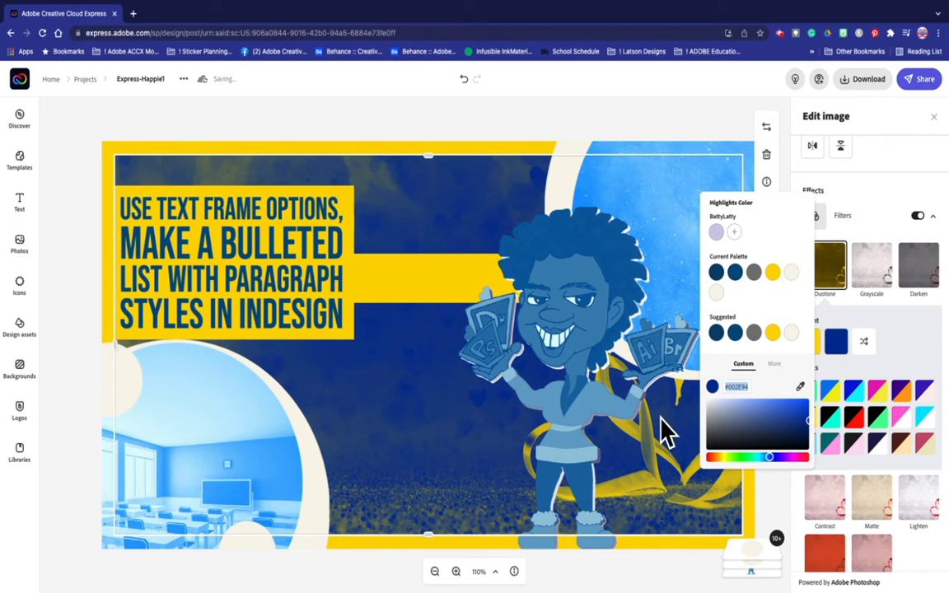
Step: Close the background photo's duotone color settings and check the headline's text color
left_click(898, 346)
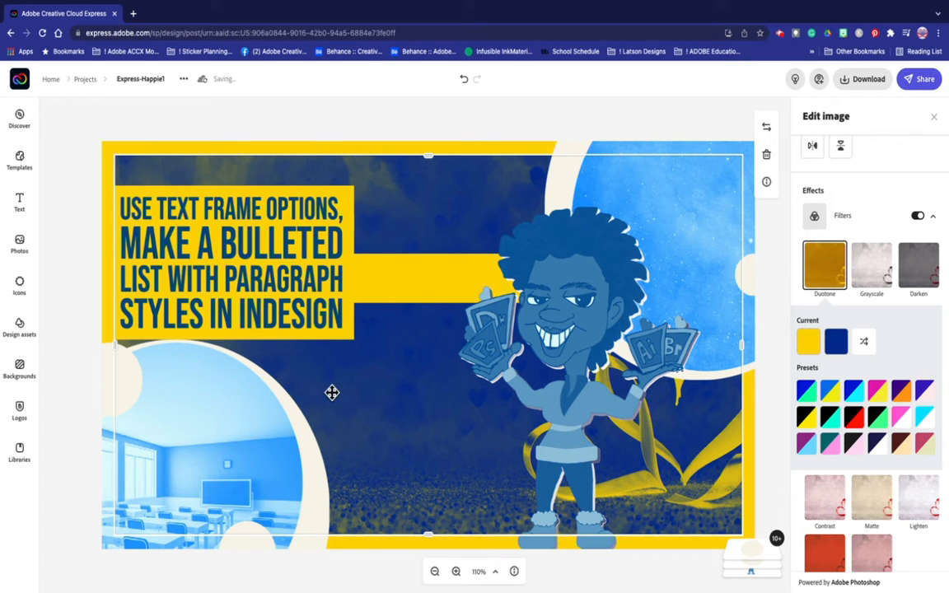
left_click(297, 277)
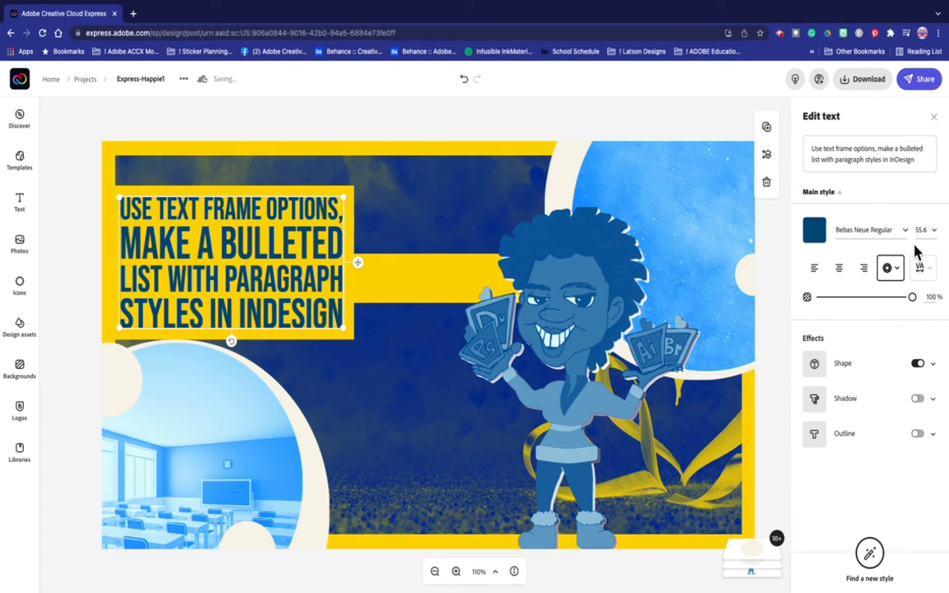
left_click(814, 235)
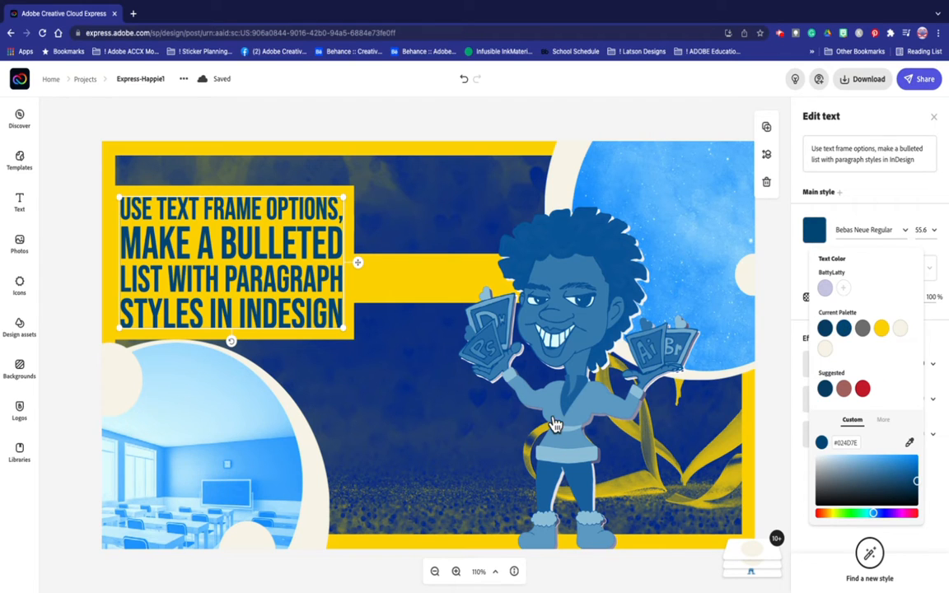
Step: Set the starry circle photo's duotone shadows to blue #024D7E and its highlights to golden yellow #FDD701
left_click(659, 172)
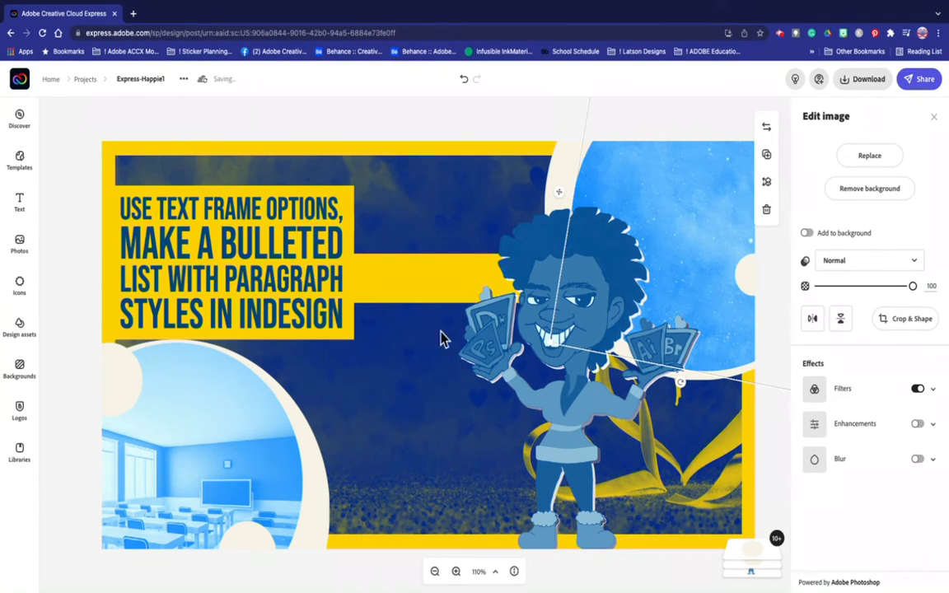
left_click(814, 392)
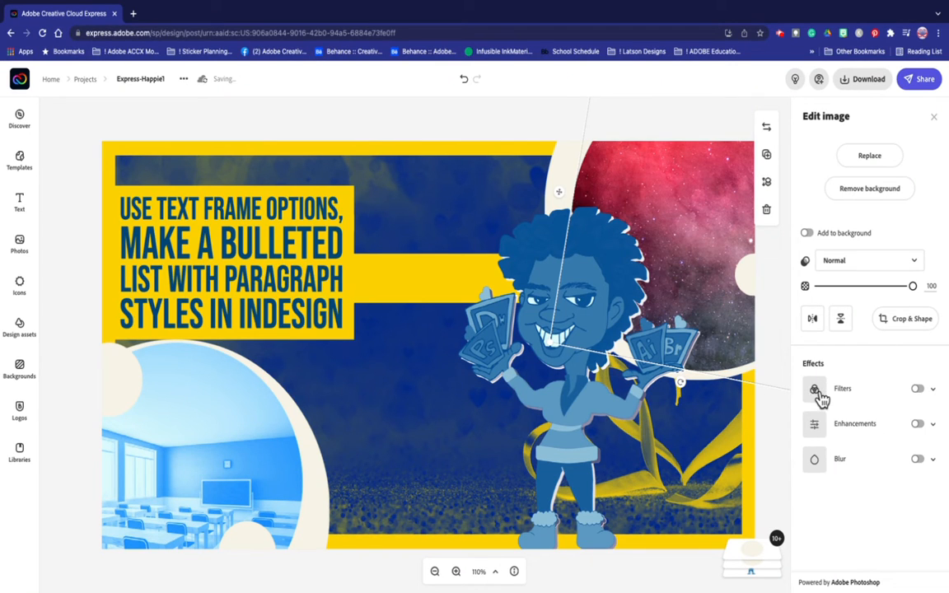
left_click(816, 394)
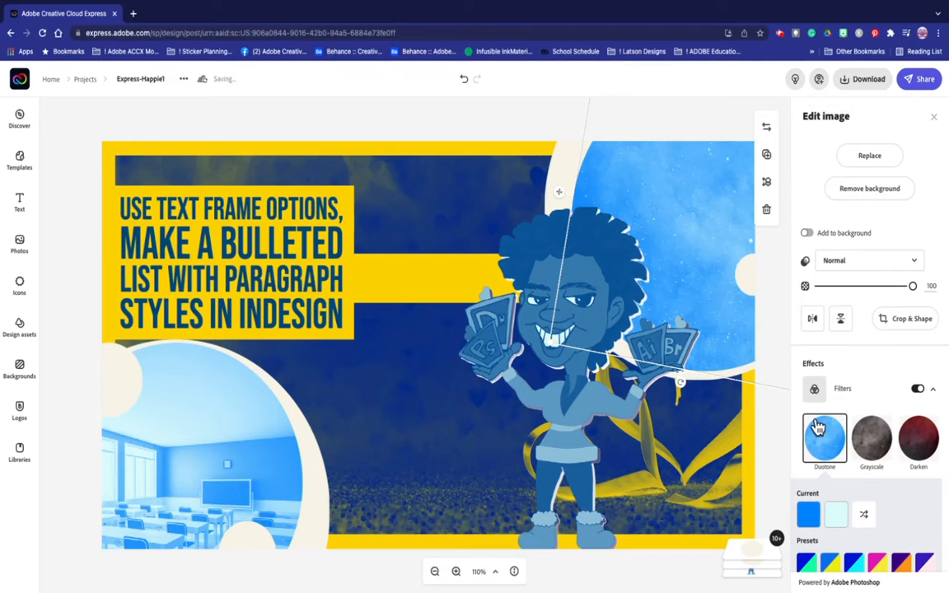
left_click(935, 392)
left_click(935, 392)
scroll(904, 402, "down", 2)
scroll(904, 402, "down", 2)
scroll(905, 403, "up", 1)
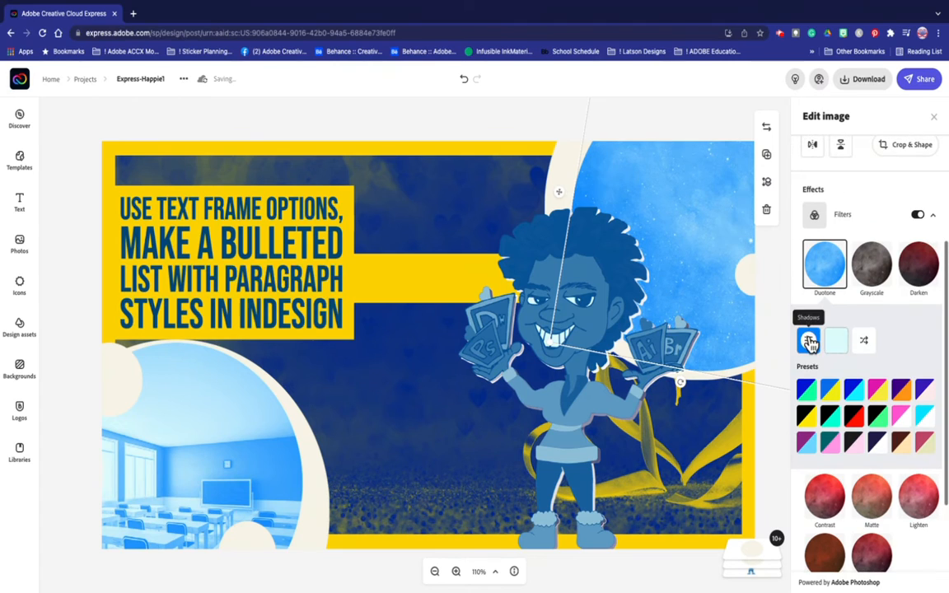
left_click(810, 340)
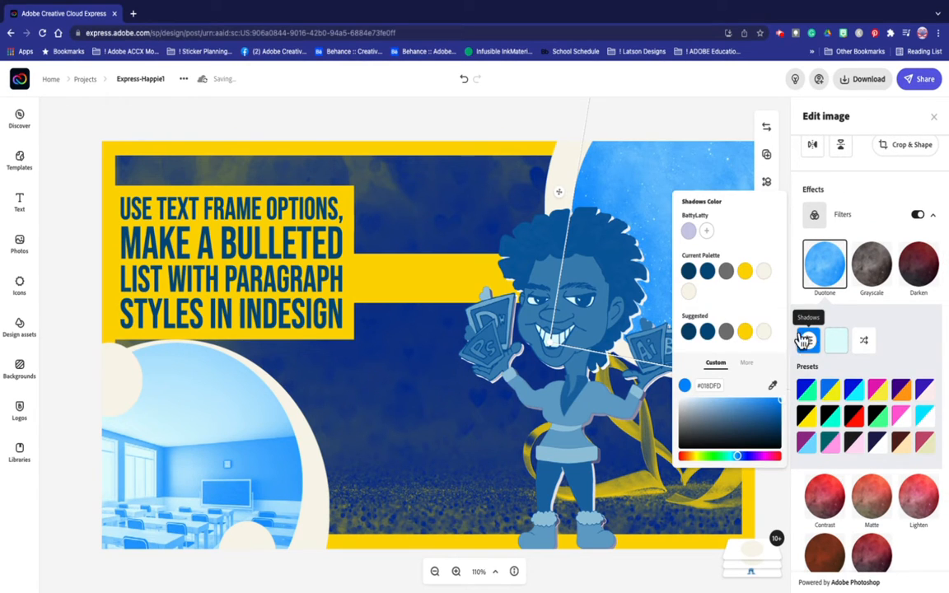
left_click(707, 272)
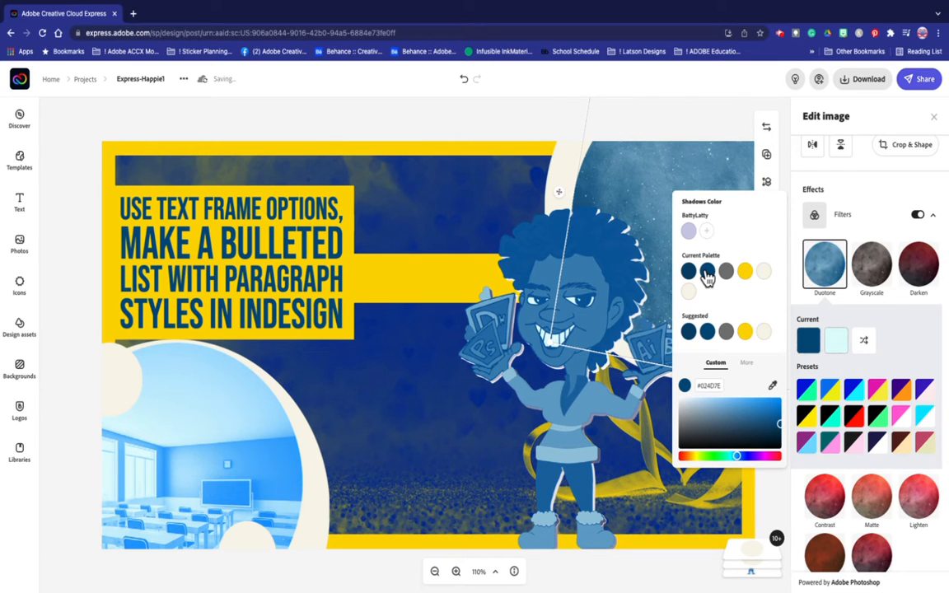
left_click(837, 345)
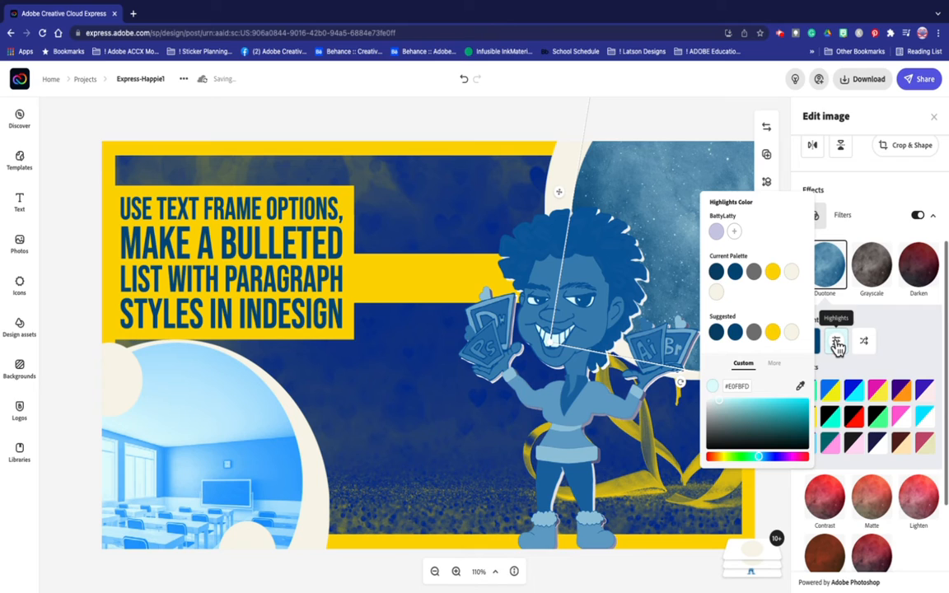
left_click(778, 273)
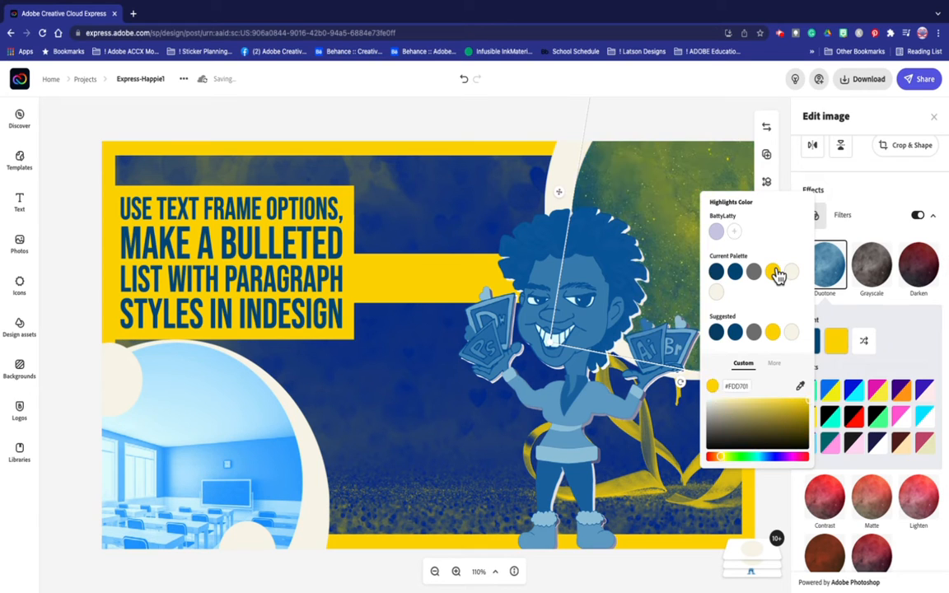
Step: Give the classroom photo a duotone with blue #024D7E shadows and golden yellow #FDD701 highlights
left_click(239, 454)
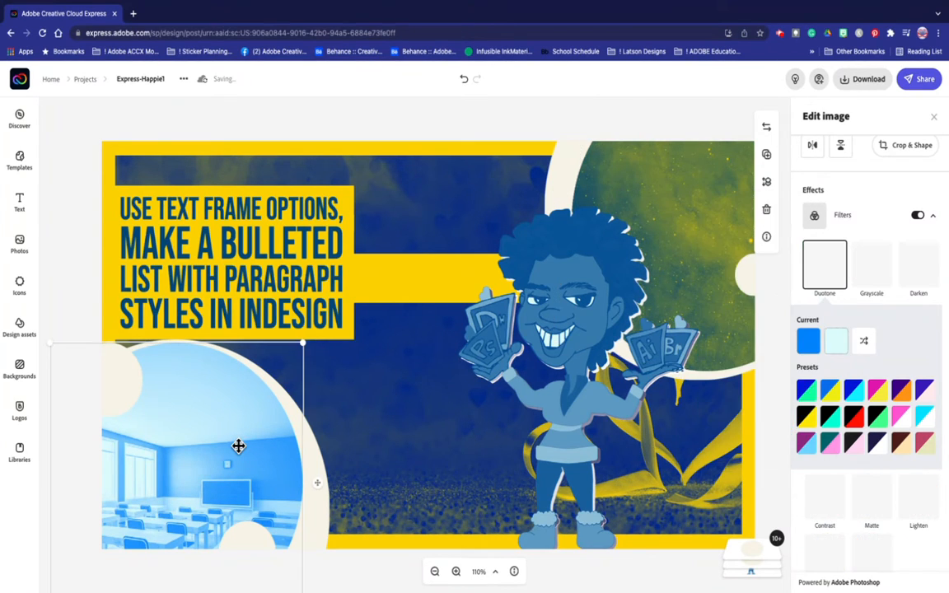
left_click(806, 332)
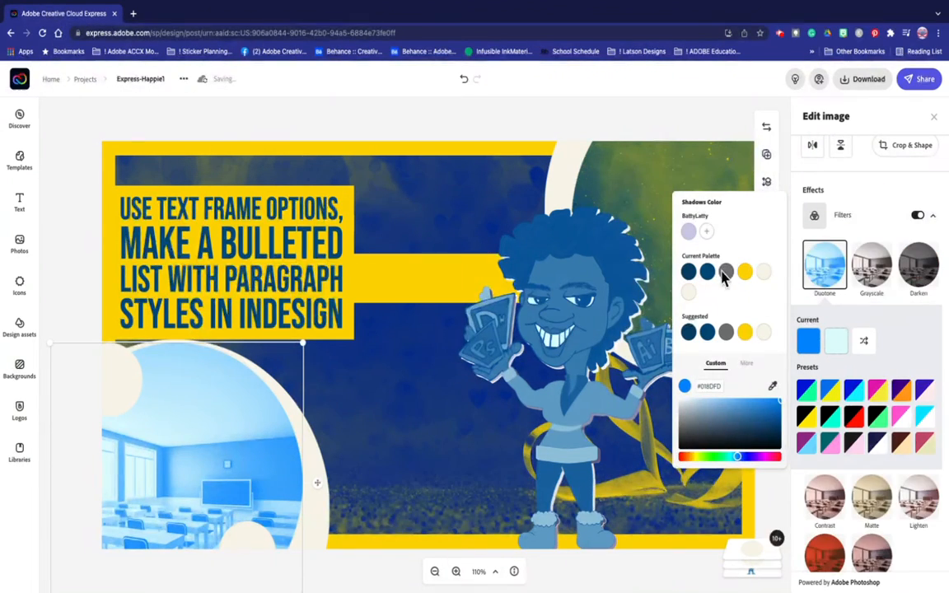
left_click(707, 272)
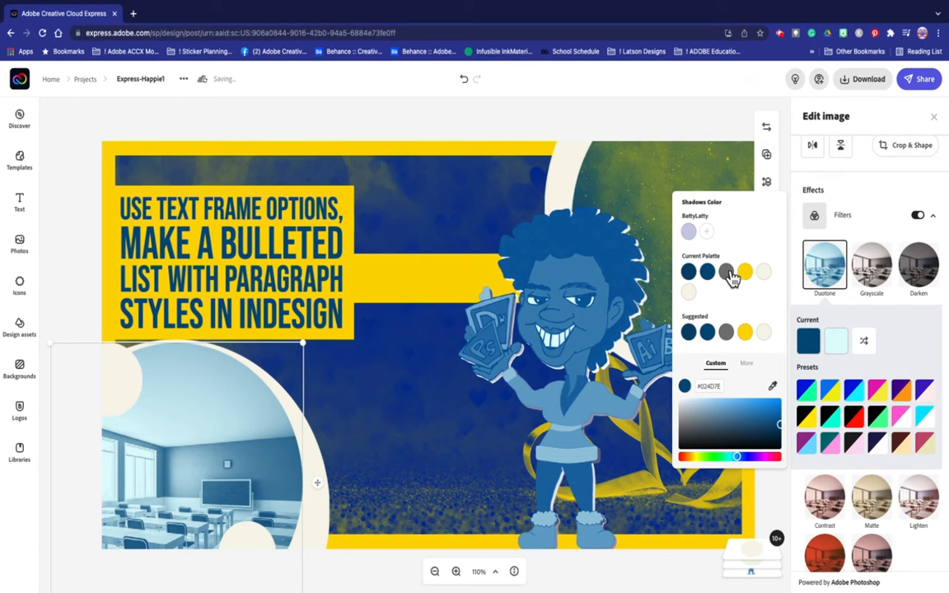
left_click(809, 341)
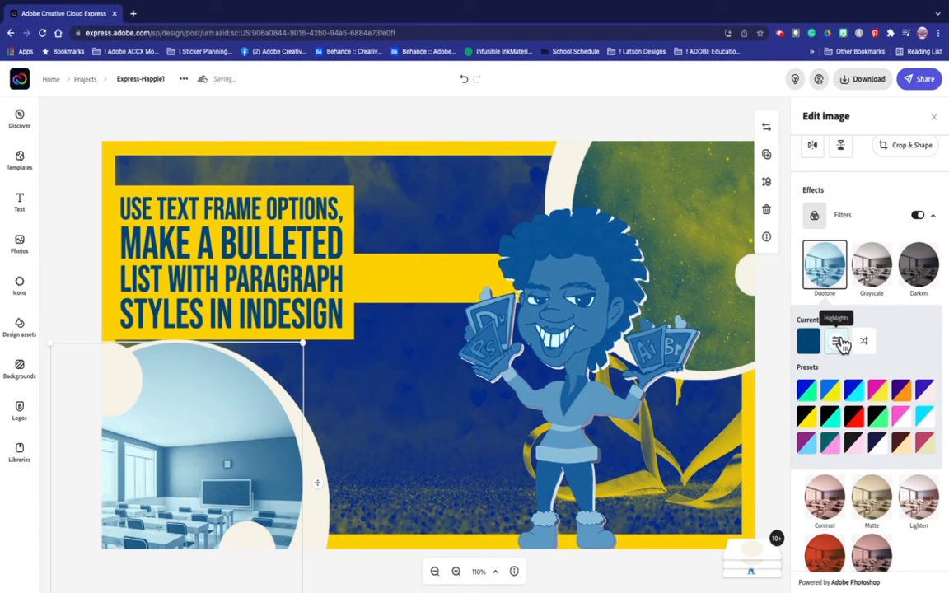
left_click(837, 340)
left_click(773, 277)
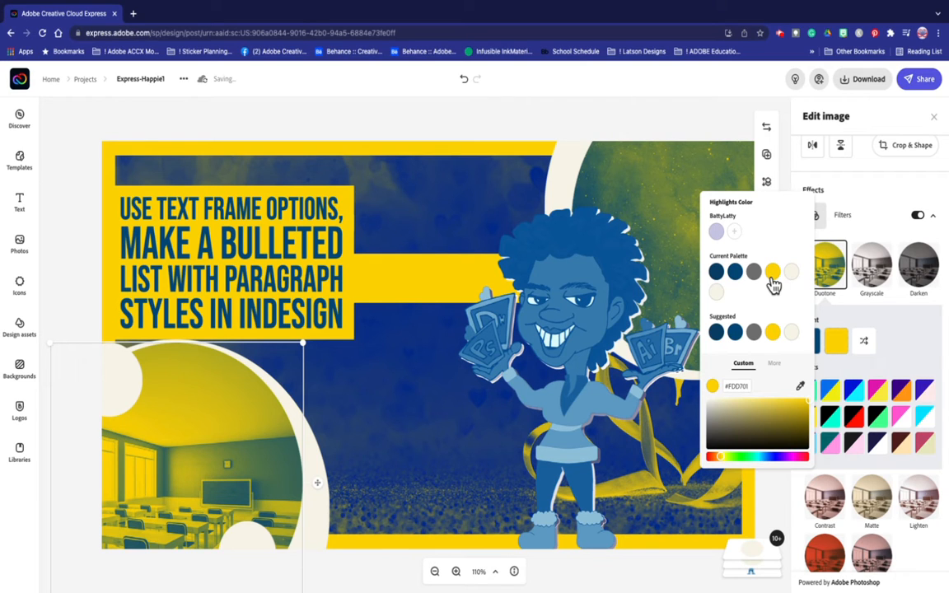
left_click(814, 312)
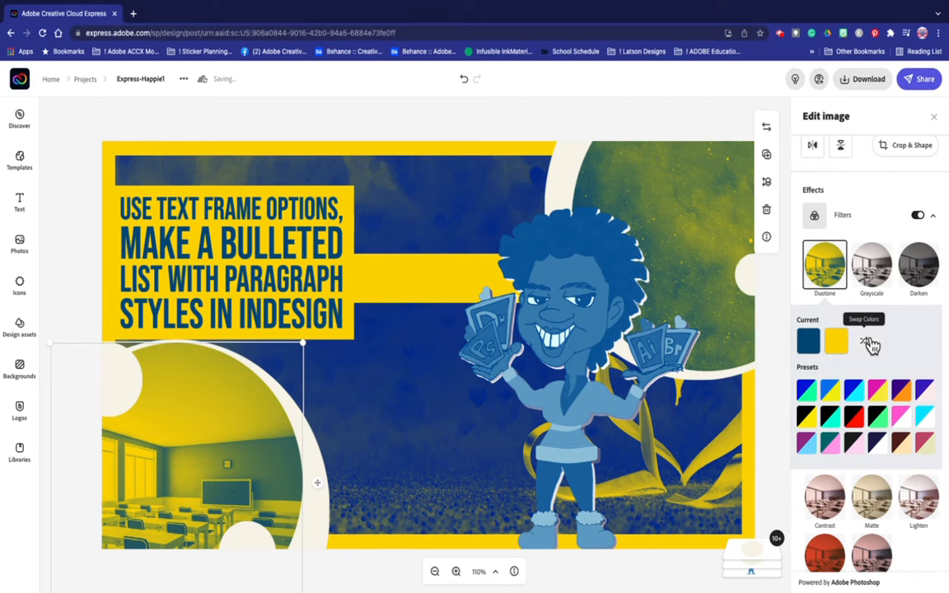
Step: Swap the classroom photo's duotone colors to compare the looks, and swap them back to blue shadows
left_click(867, 345)
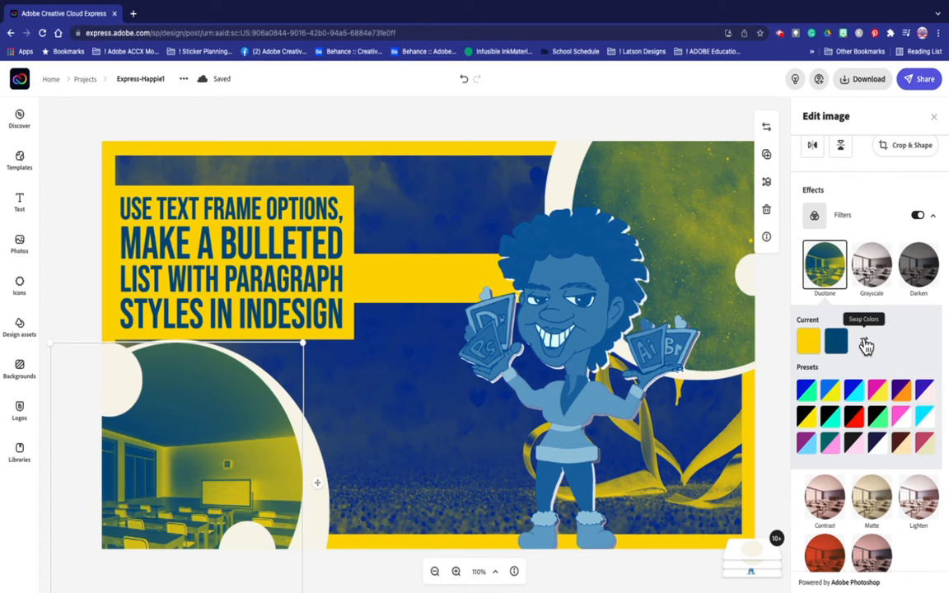
left_click(866, 344)
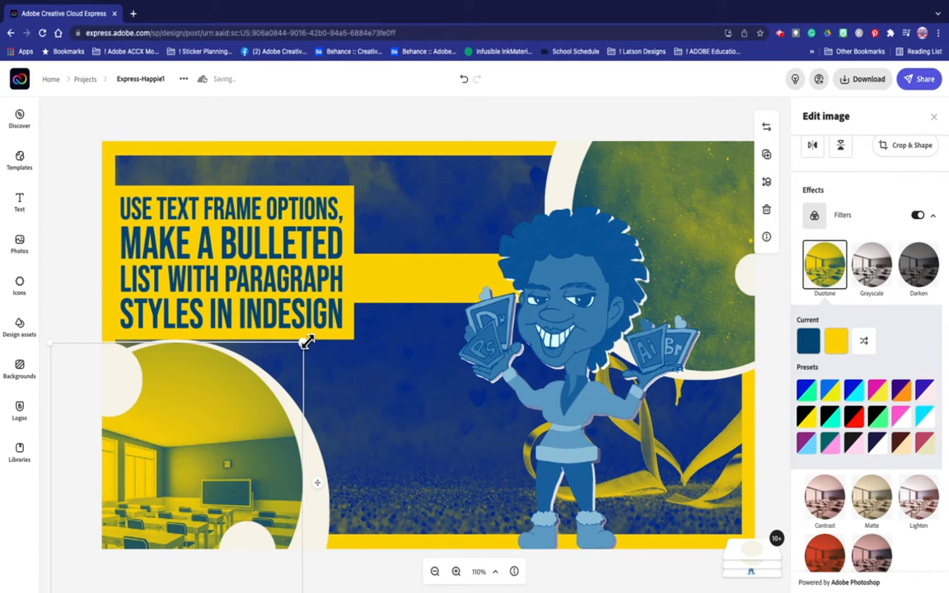
Step: Select the cartoon character inside its group and try the suggested dark blues, including #06446C, as its duotone shadows color
left_click(559, 324)
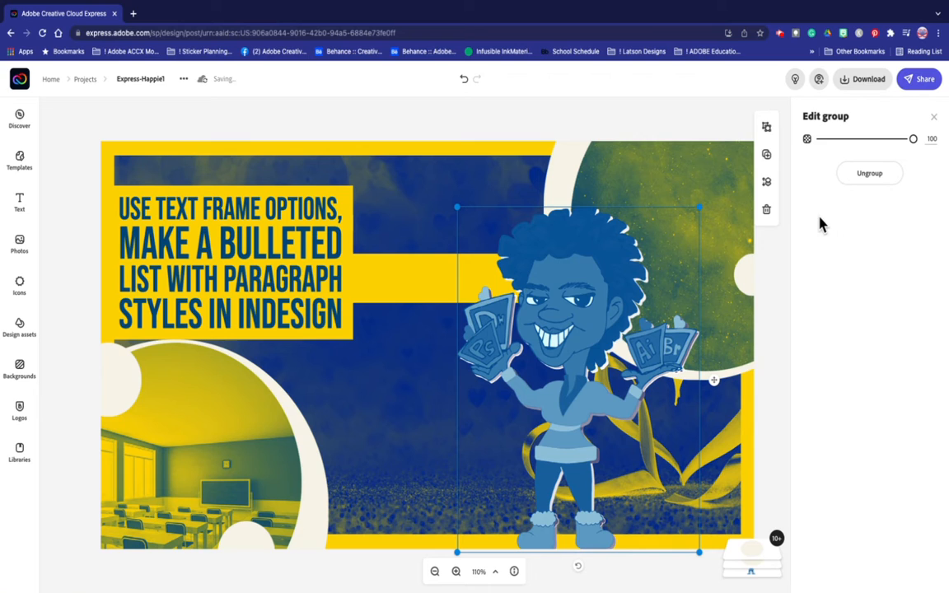
double_click(583, 315)
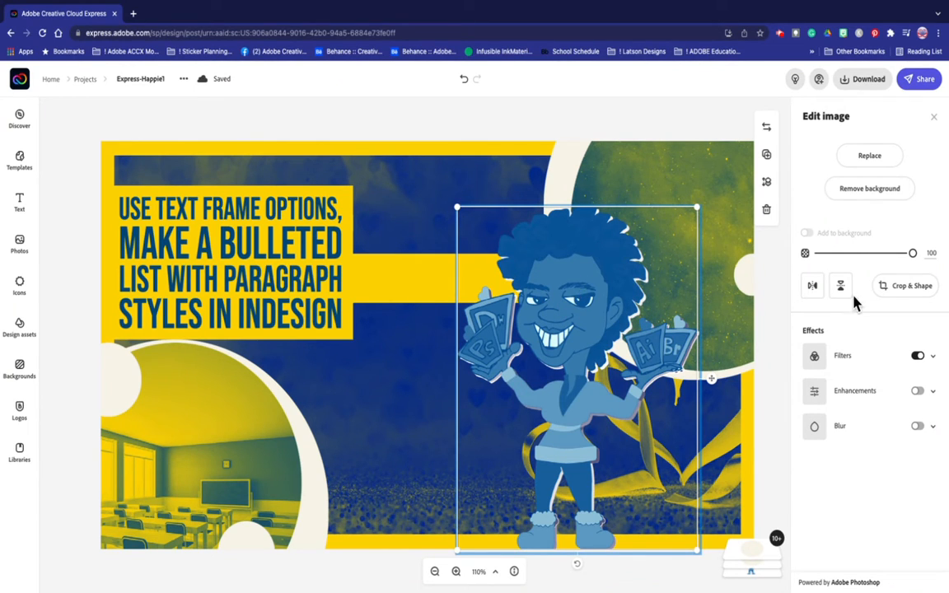
left_click(935, 360)
scroll(833, 412, "down", 2)
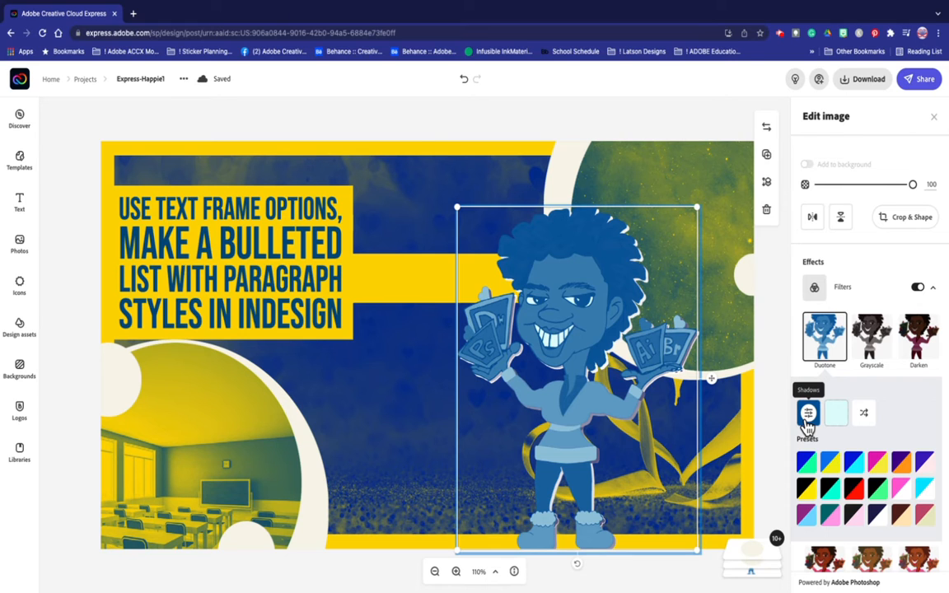
left_click(808, 419)
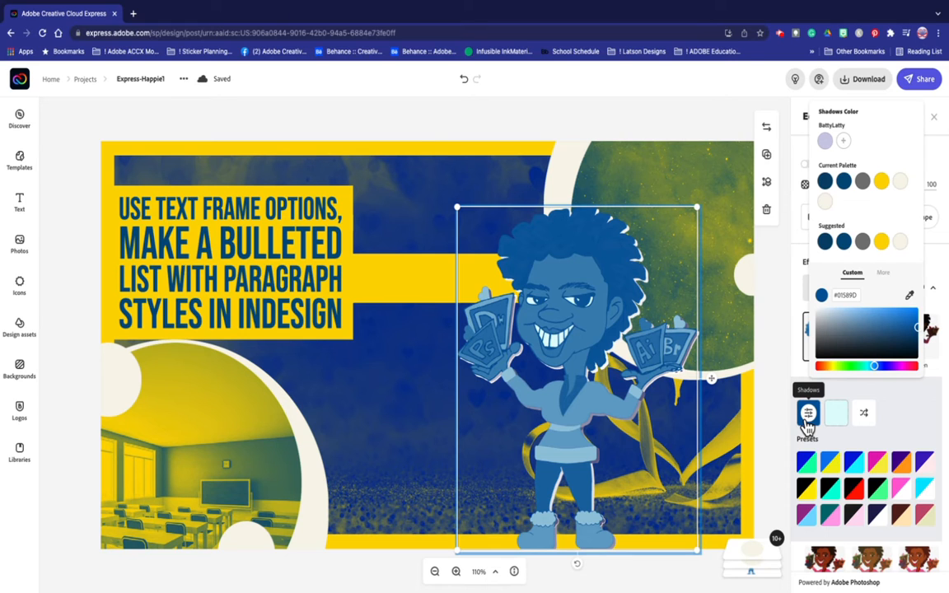
left_click(828, 244)
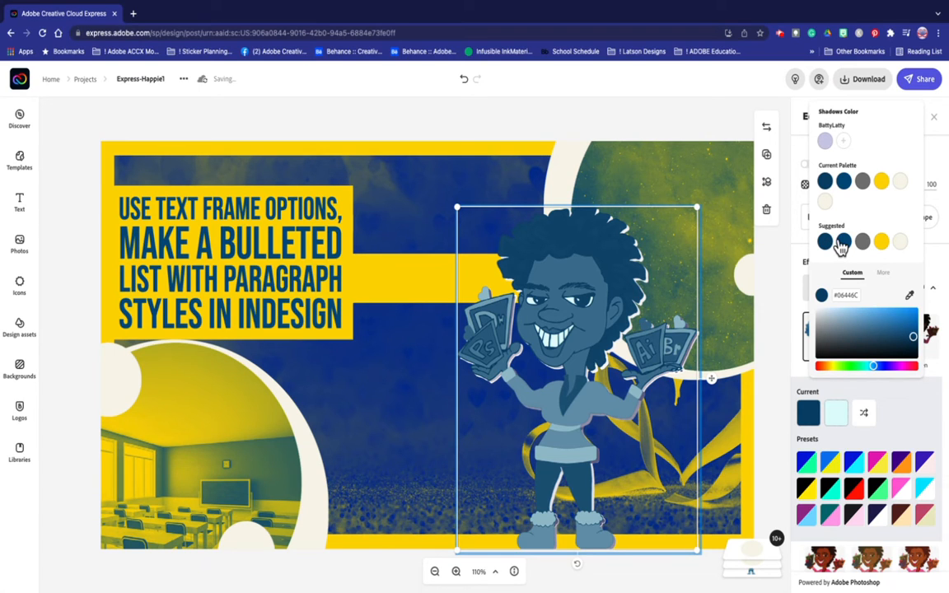
left_click(845, 244)
Step: Shift the character's duotone shadows hue to deep blue #02187E and brighten the color
left_click_drag(879, 373, 883, 376)
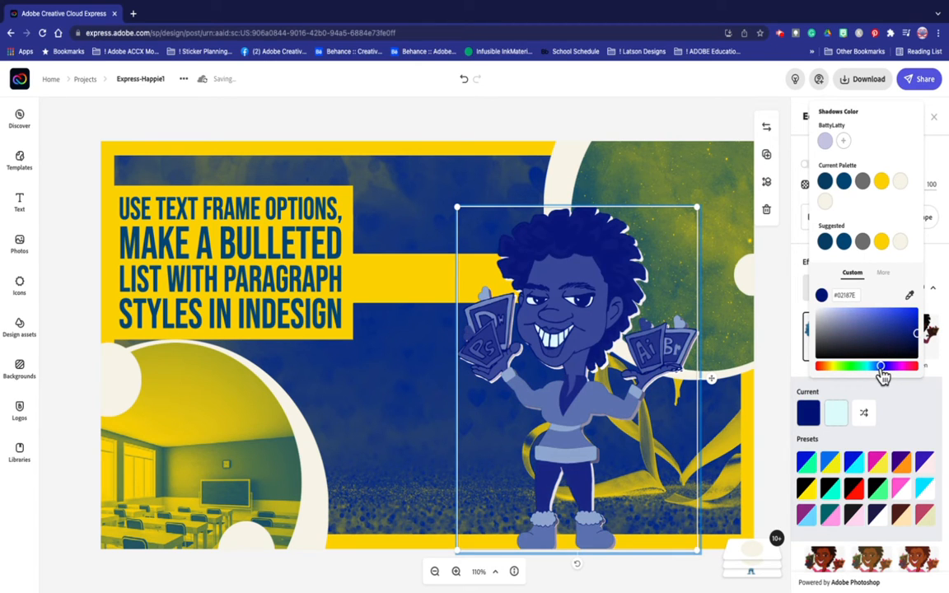
mouse_move(920, 330)
left_mouse_down()
mouse_move(917, 308)
mouse_move(929, 328)
left_mouse_up()
left_click(929, 330)
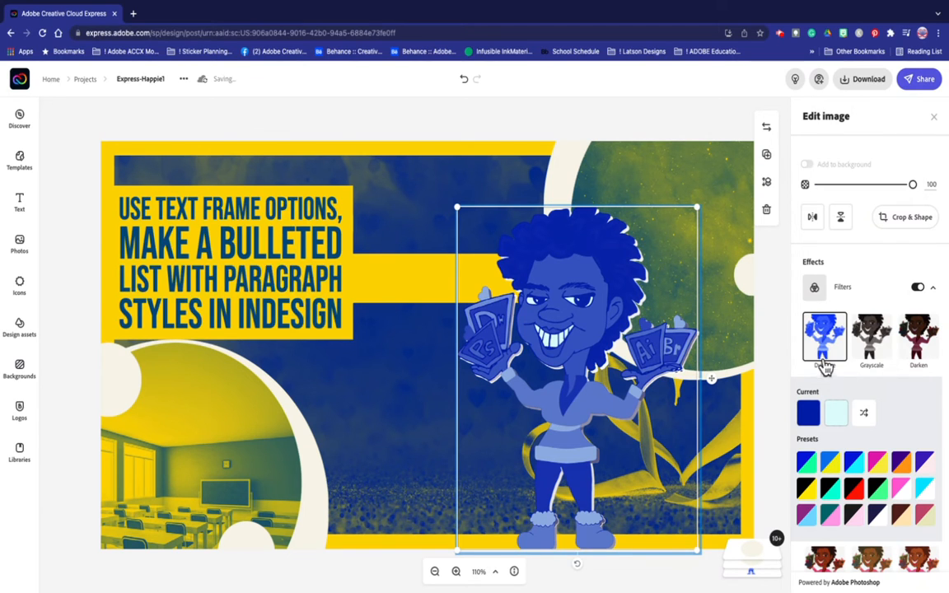
Step: Try golden yellow #FDD701, gray #777778 and lavender #CBCCE7 as the character's duotone highlights, and undo back to the pale cyan
left_click(837, 416)
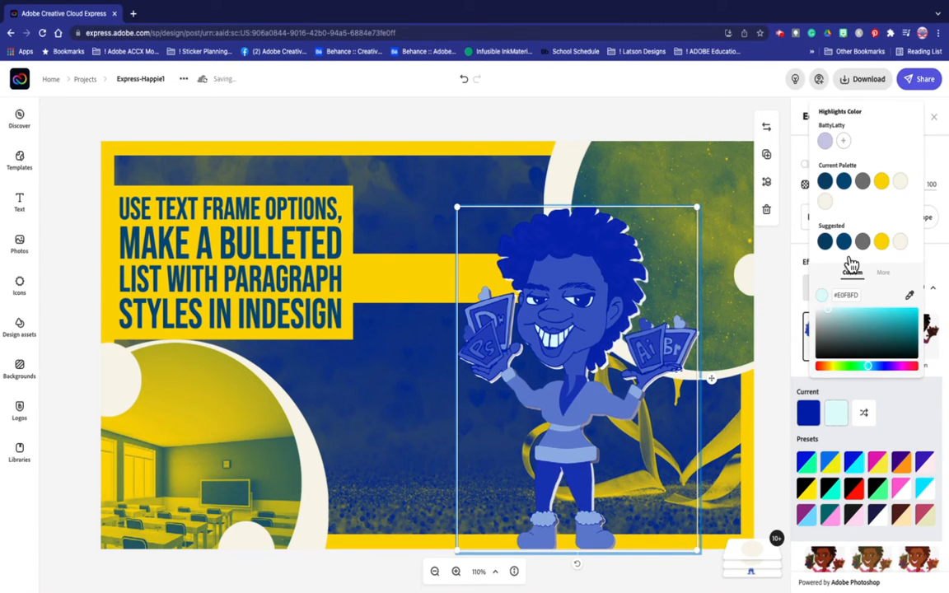
left_click(881, 243)
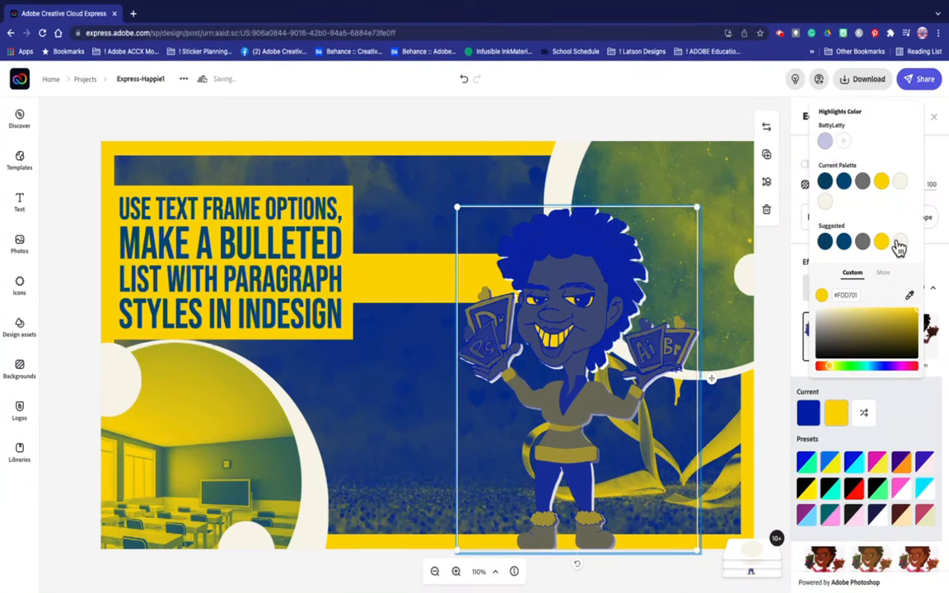
left_click(864, 243)
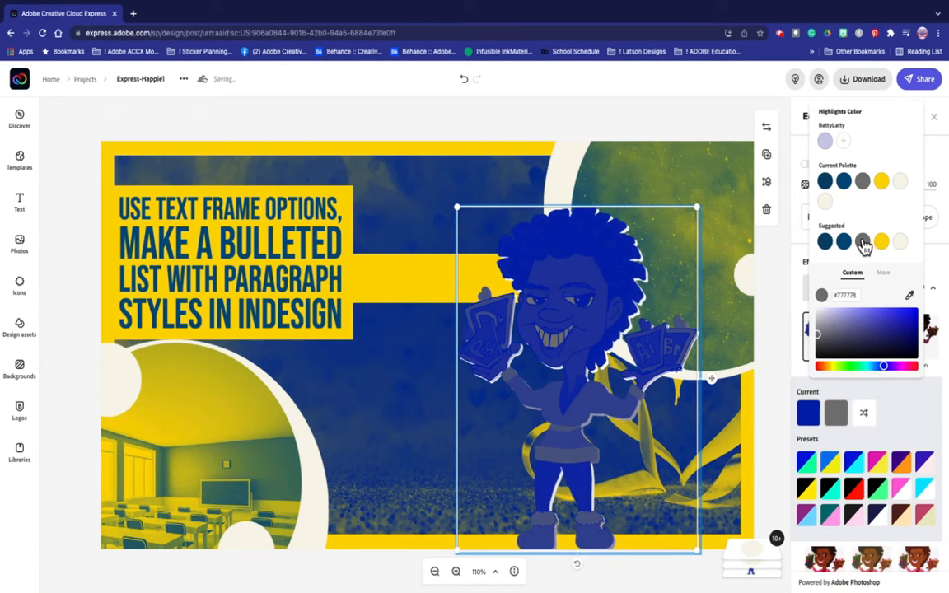
left_click(881, 183)
left_click(826, 142)
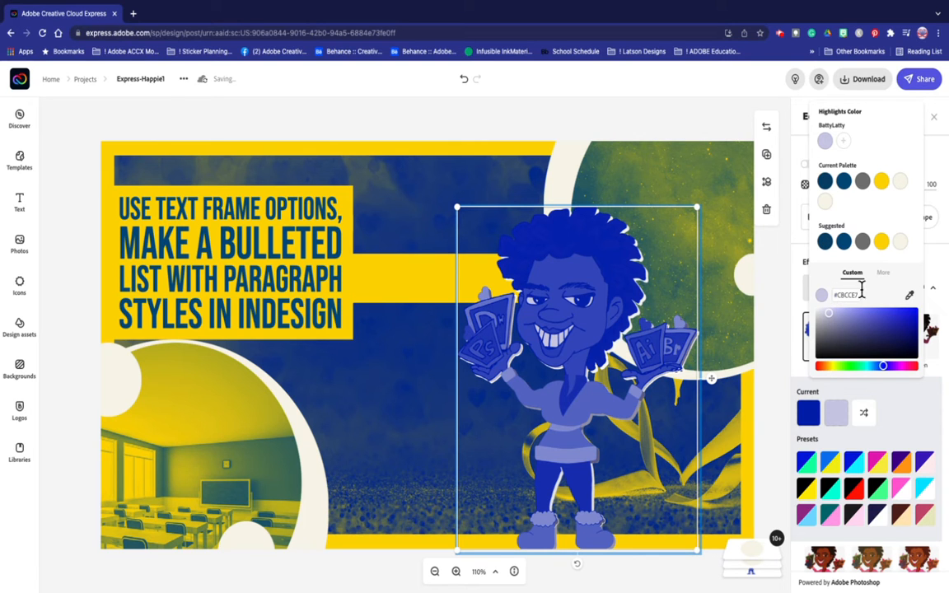
left_click(900, 433)
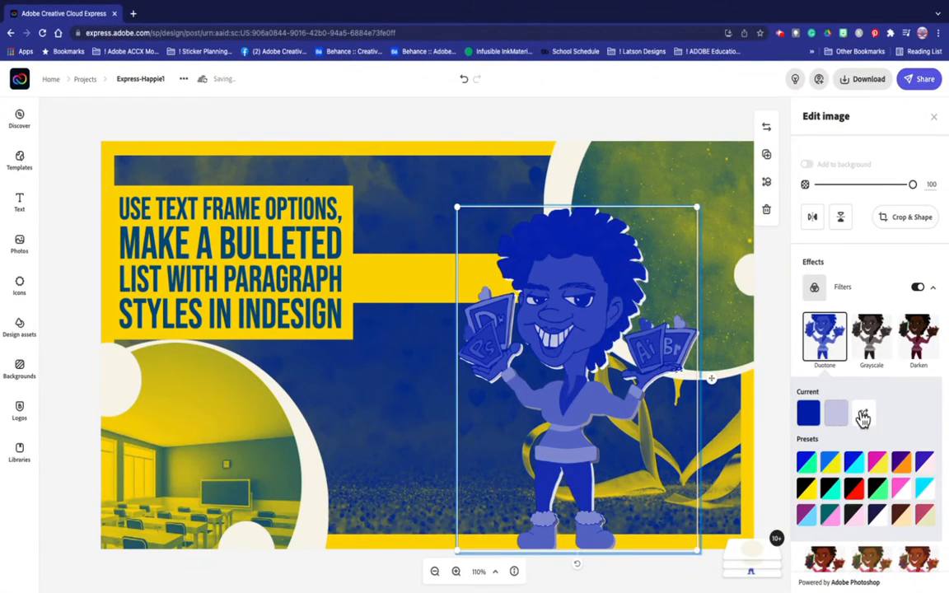
left_click(466, 85)
left_click(465, 85)
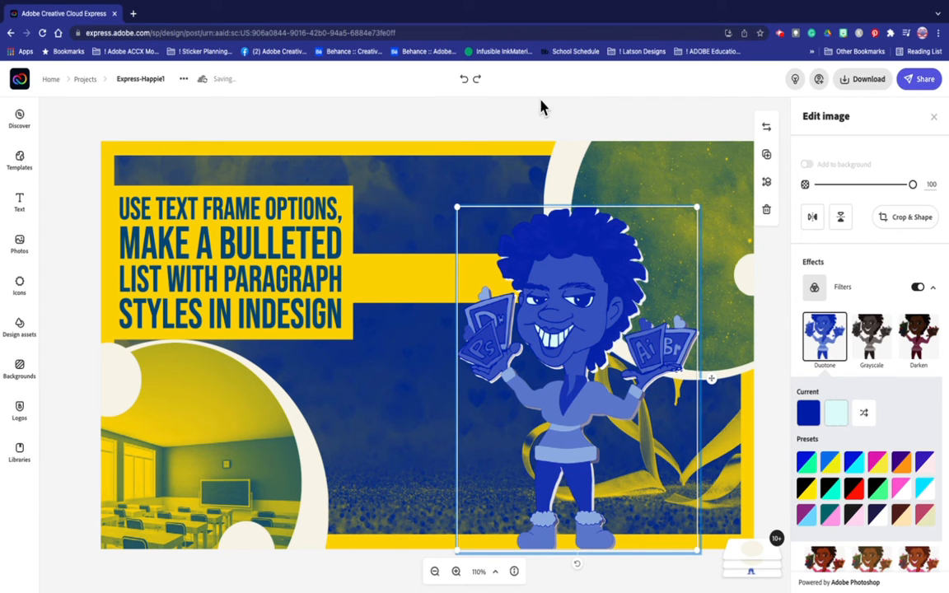
Step: Deselect the character and download the finished thumbnail as a JPG
left_click(132, 129)
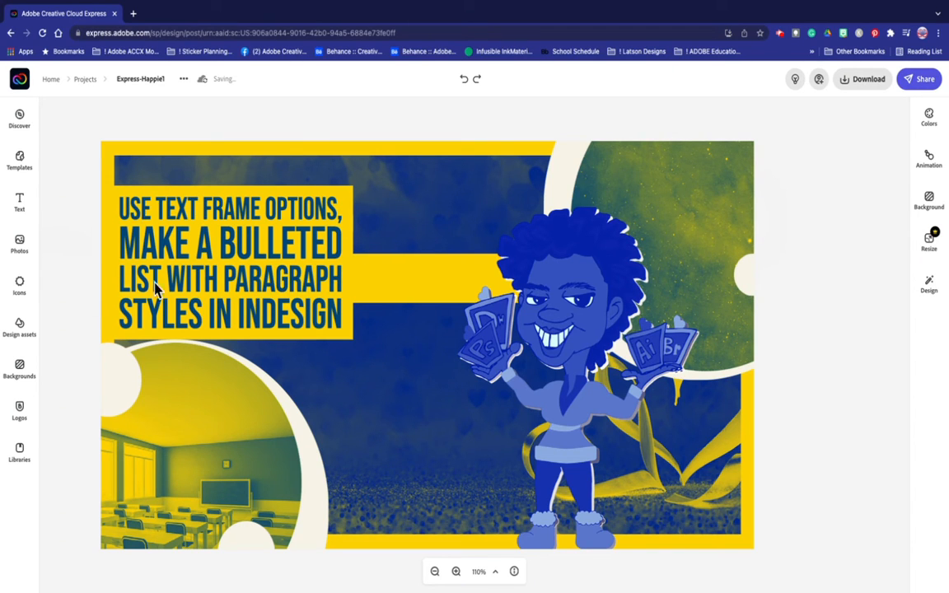
left_click(848, 89)
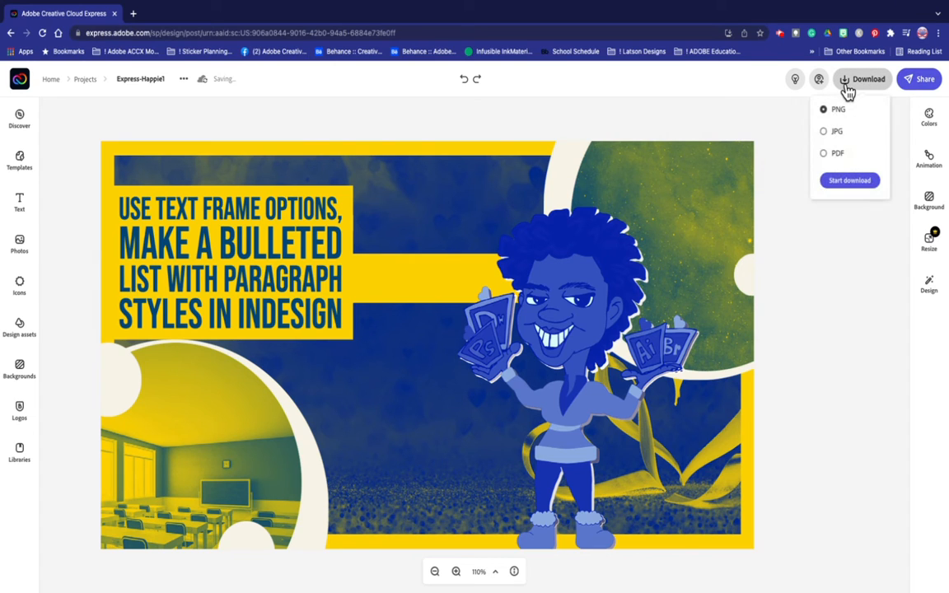
left_click(824, 132)
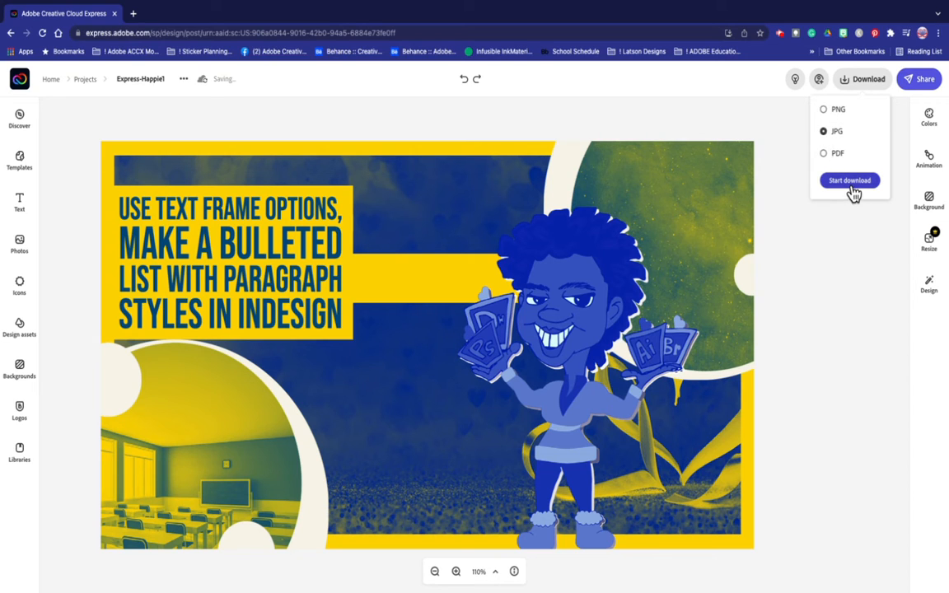
left_click(850, 182)
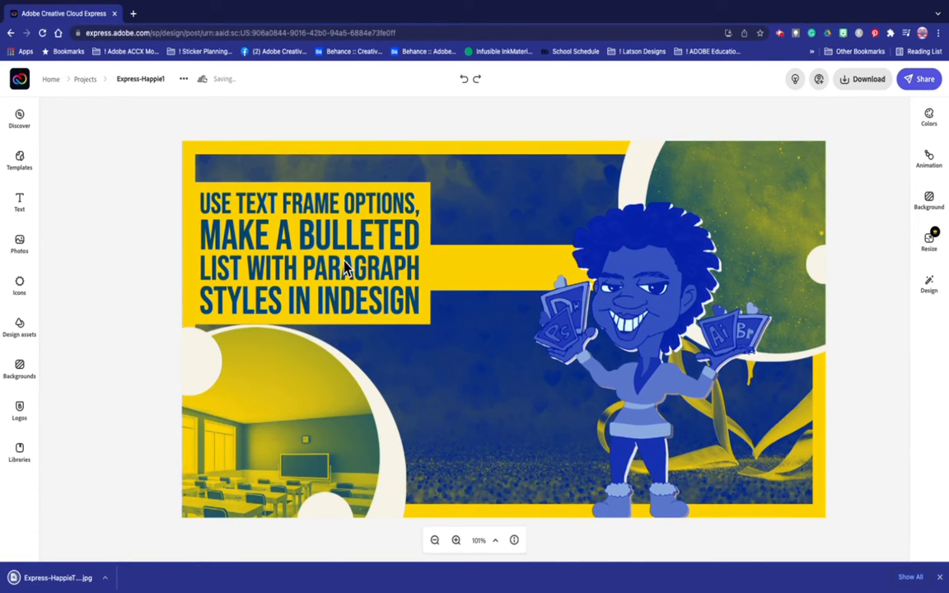
Step: Take the browser window out of full screen, enlarge it, and move the YouTube Studio video details tab into it
mouse_move(104, 2)
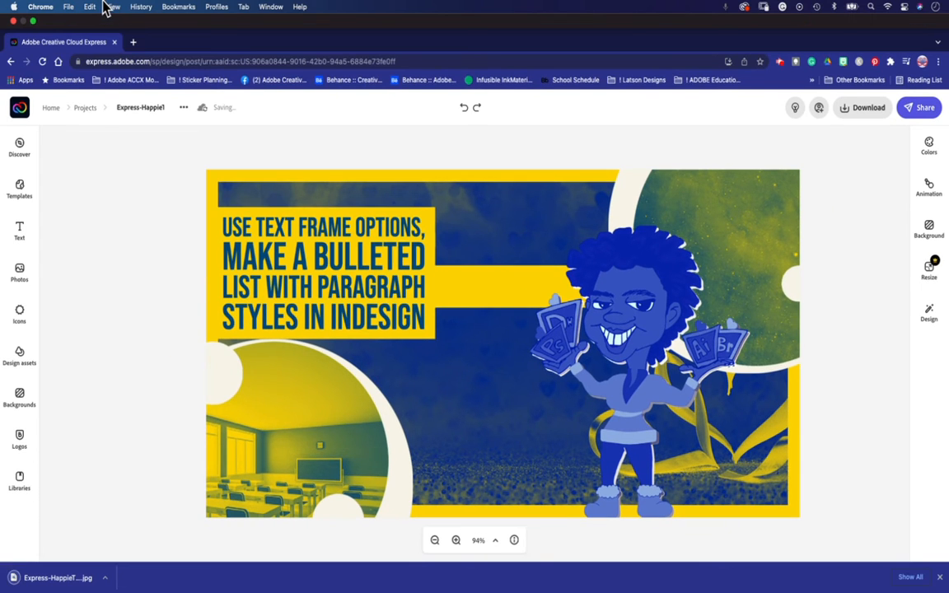
left_click(33, 22)
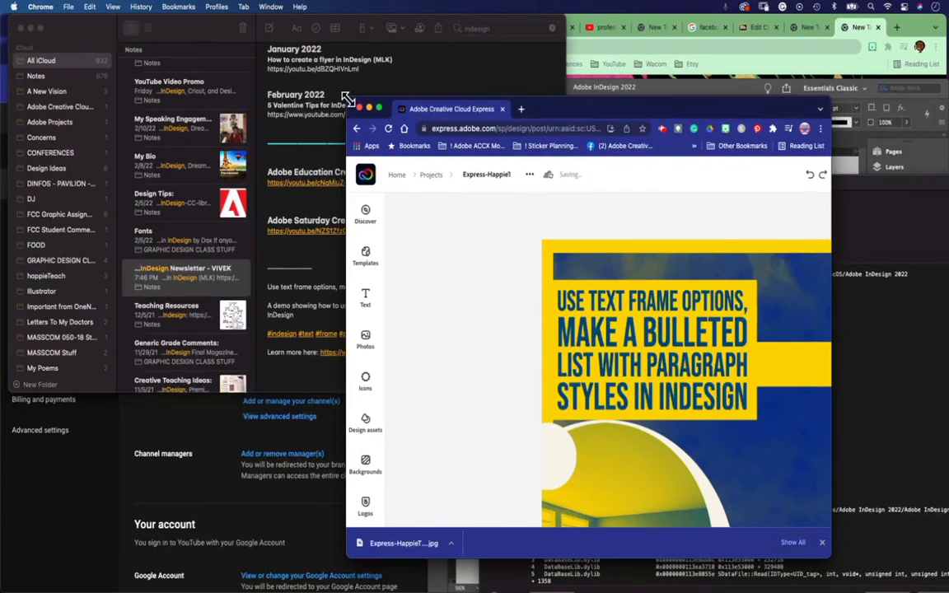
left_click_drag(348, 100, 48, 24)
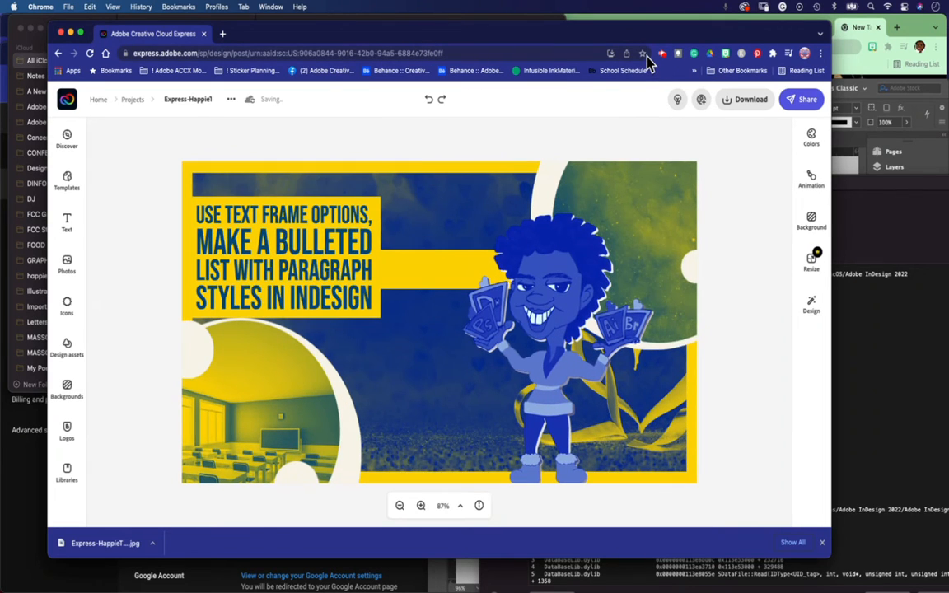
left_click_drag(648, 40, 600, 26)
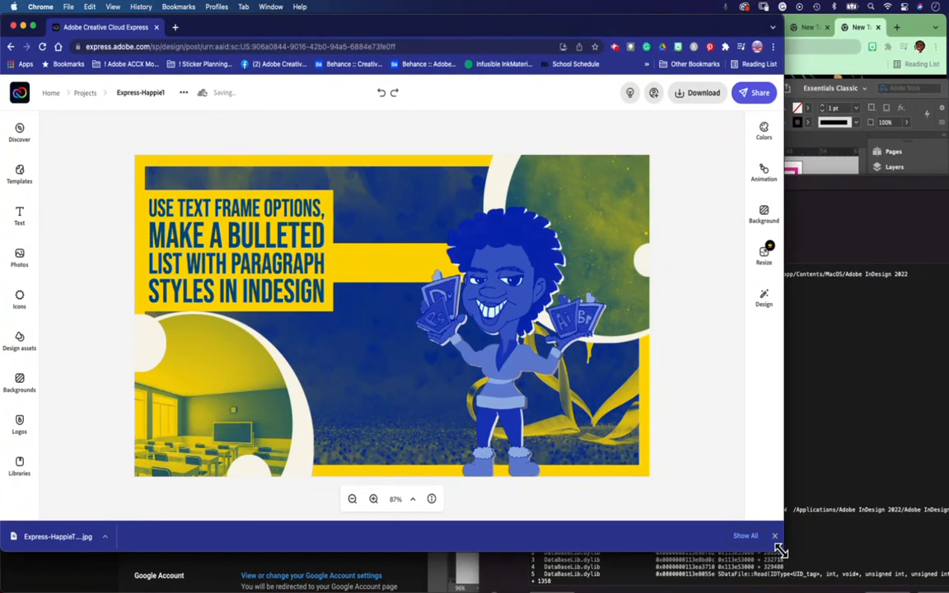
left_click_drag(780, 551, 835, 581)
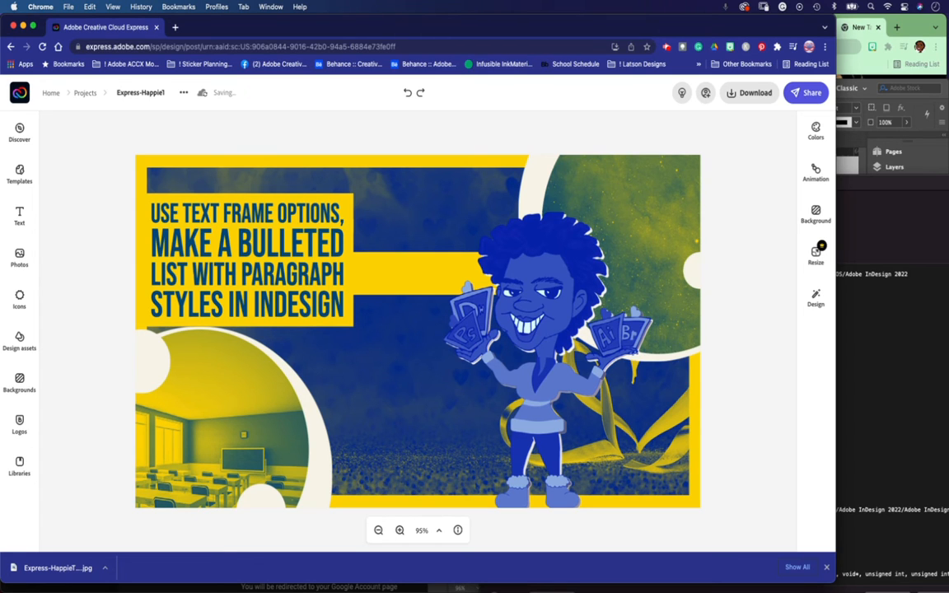
left_click_drag(767, 49, 190, 30)
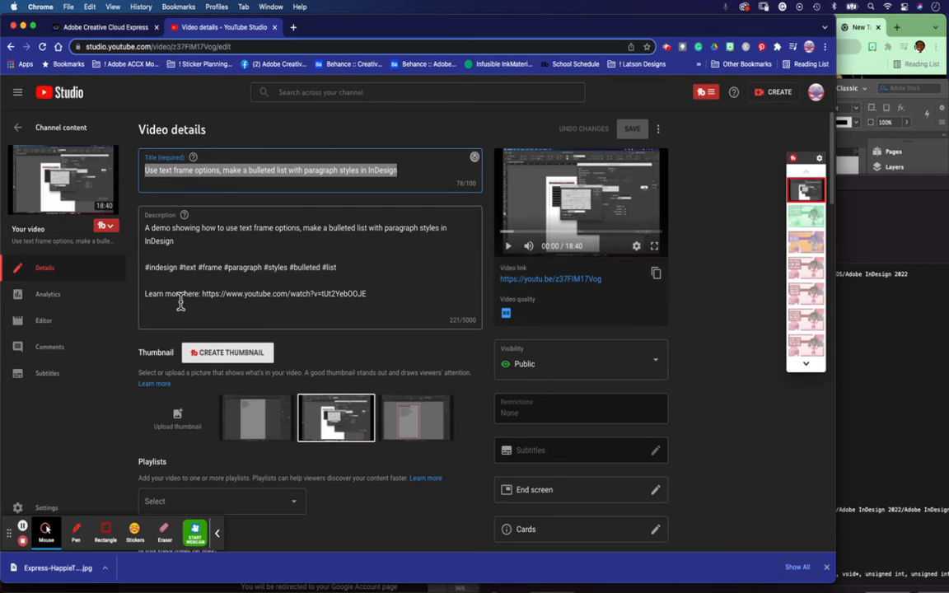
Step: Preview Express-HappieTeach-YouTube-Thumb.jpg from Downloads and upload it as the video's thumbnail
left_click(181, 421)
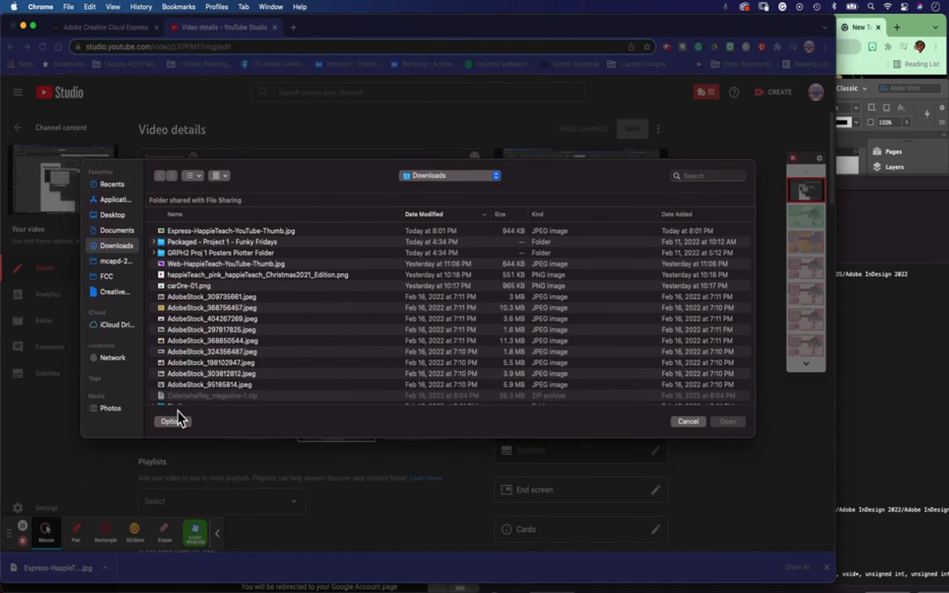
left_click(209, 232)
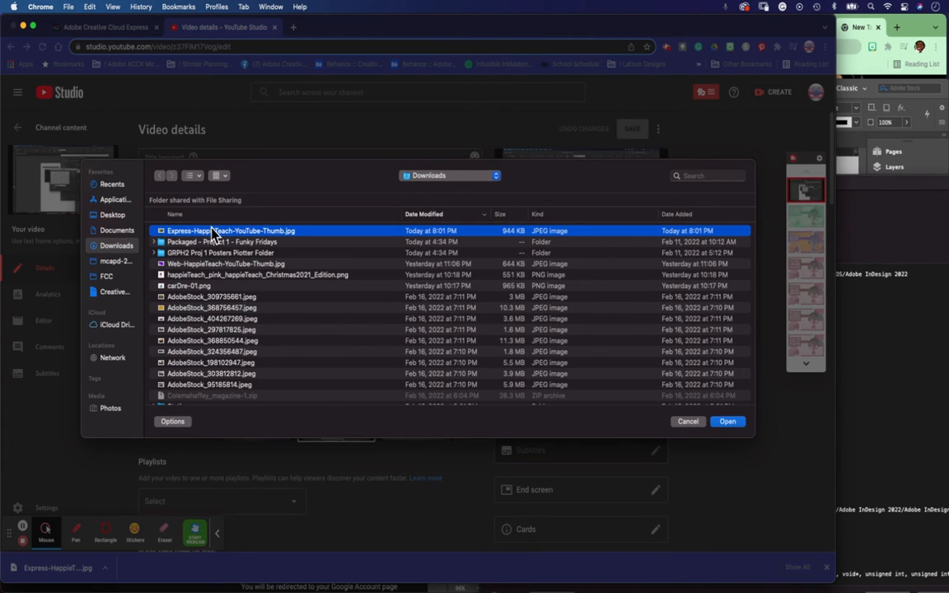
key("space")
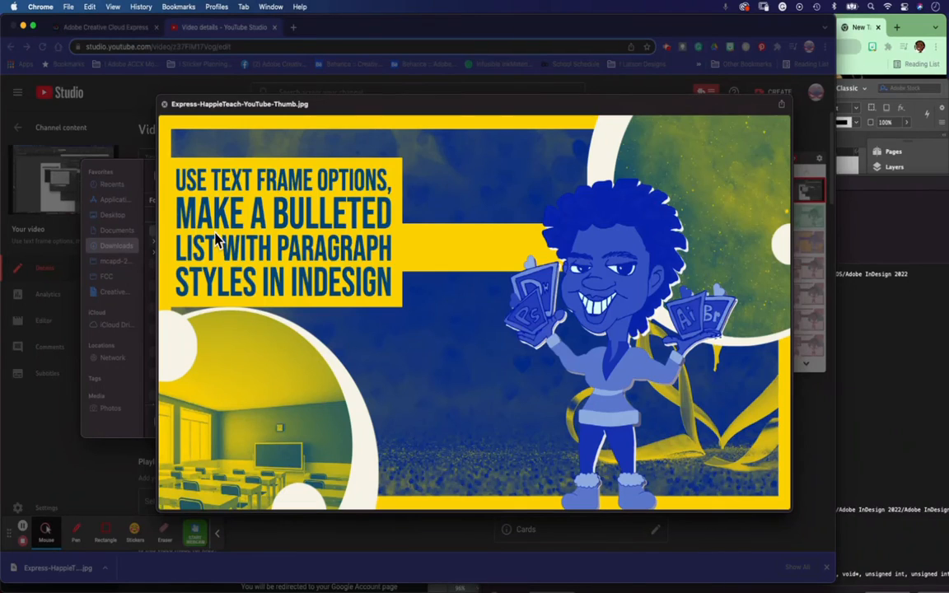
key("space")
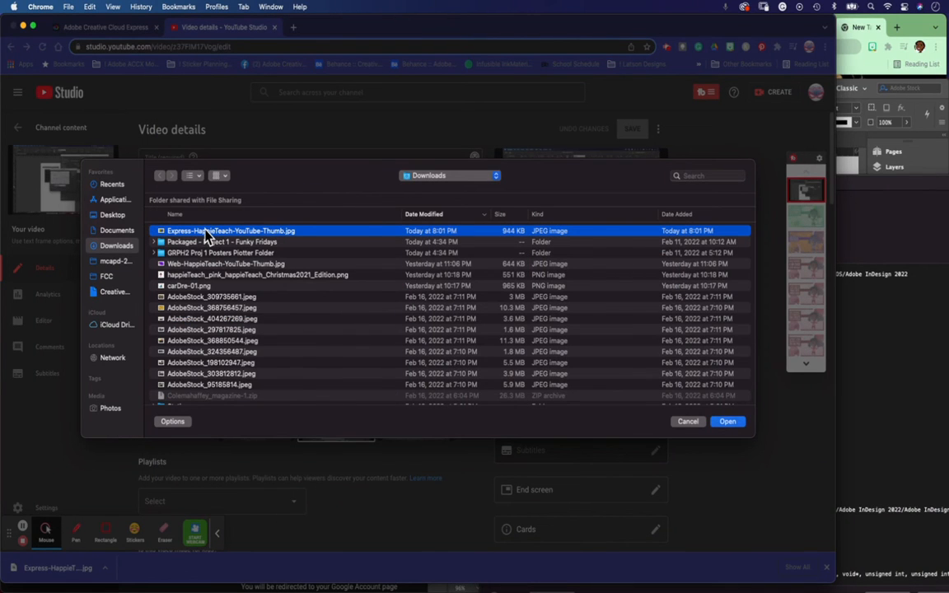
key("Return")
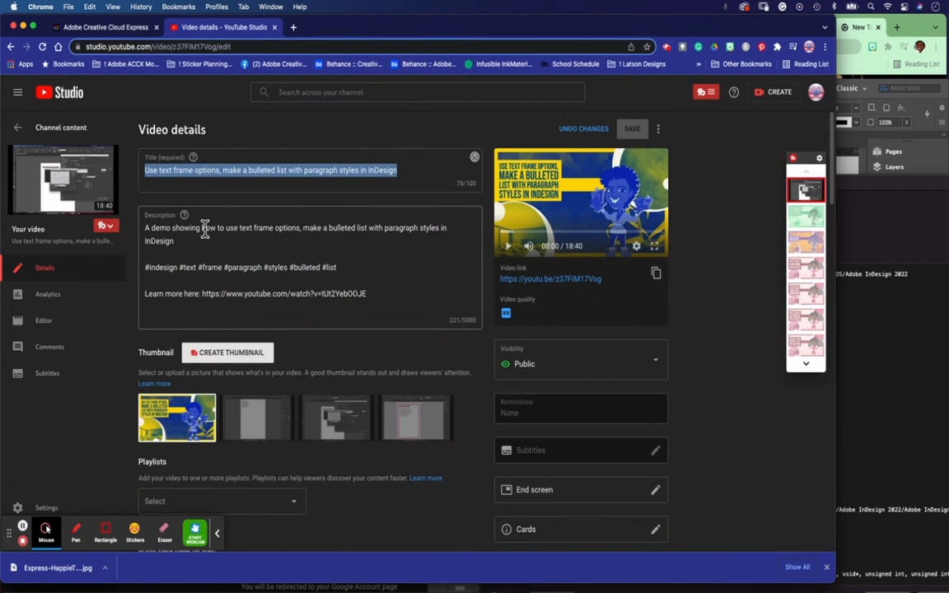
Step: Mark the video as not made for kids and save the video details
scroll(393, 280, "down", 5)
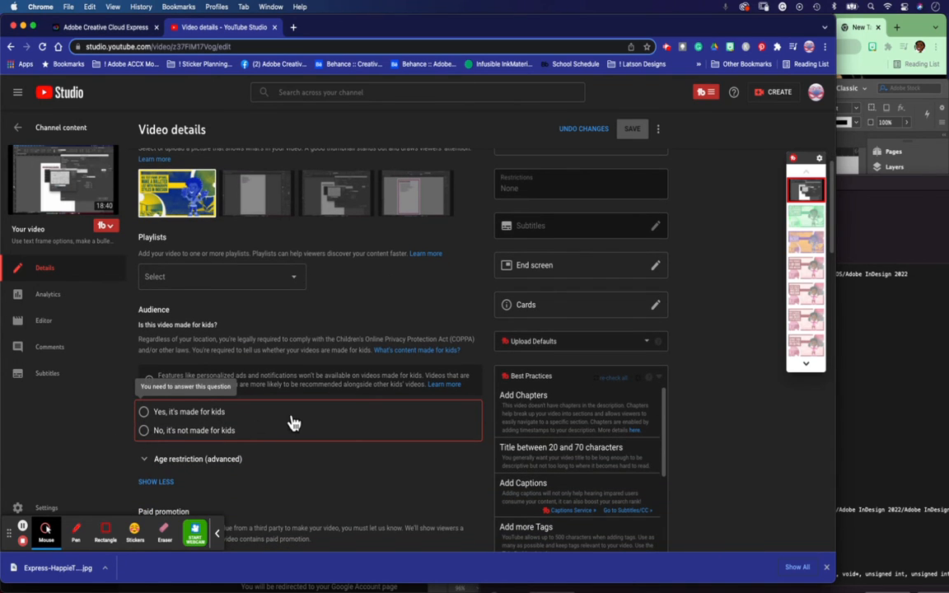
left_click(246, 429)
scroll(248, 418, "down", 10)
scroll(248, 416, "down", 5)
scroll(250, 419, "up", 2)
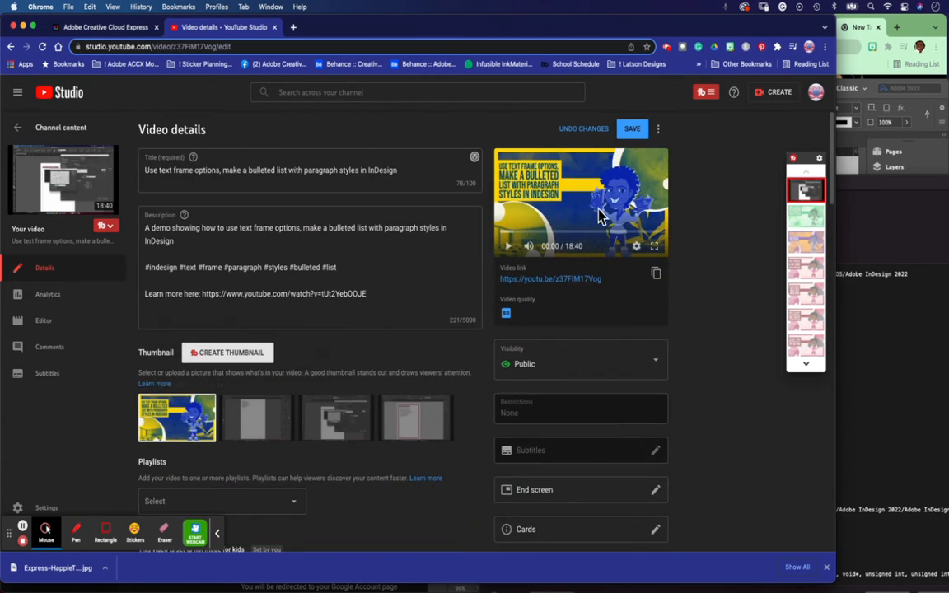
left_click(632, 131)
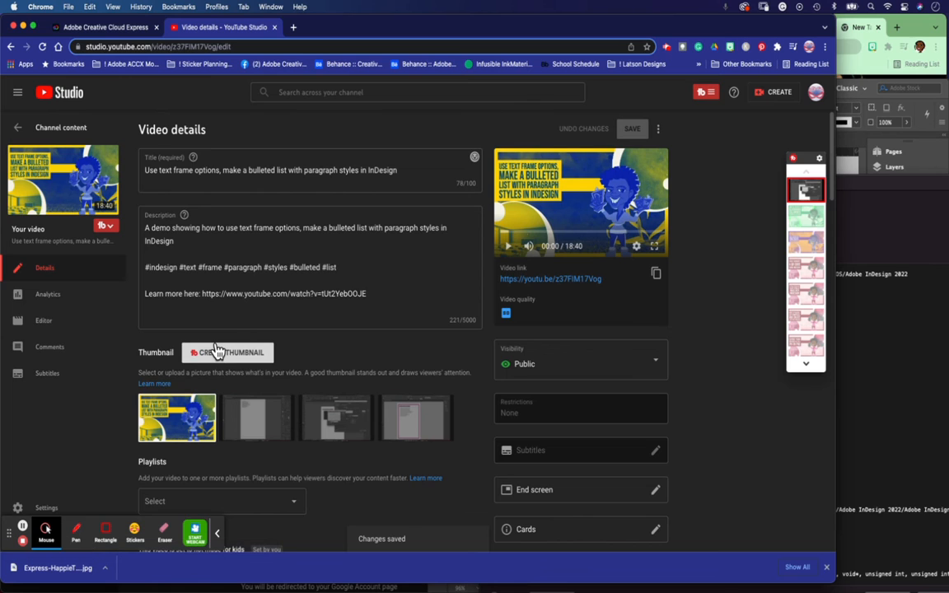
Step: Open the video's watch page on YouTube, pause playback, and look over its title and description
scroll(165, 326, "down", 5)
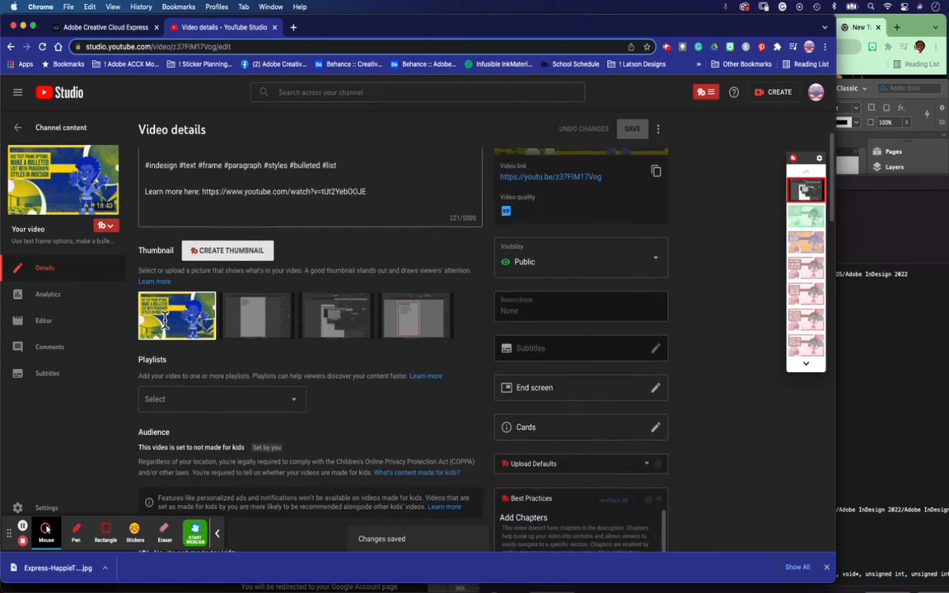
scroll(165, 322, "up", 2)
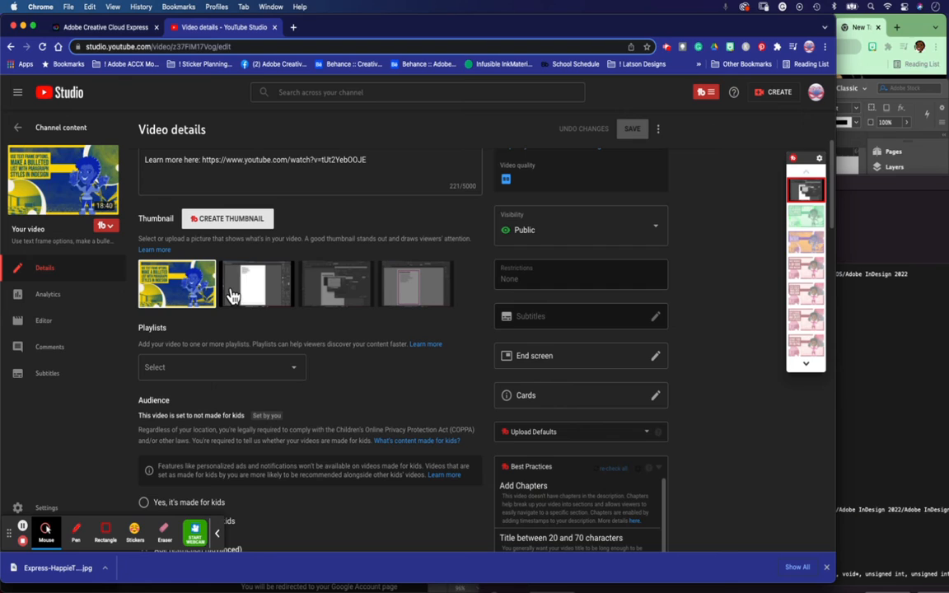
mouse_move(28, 191)
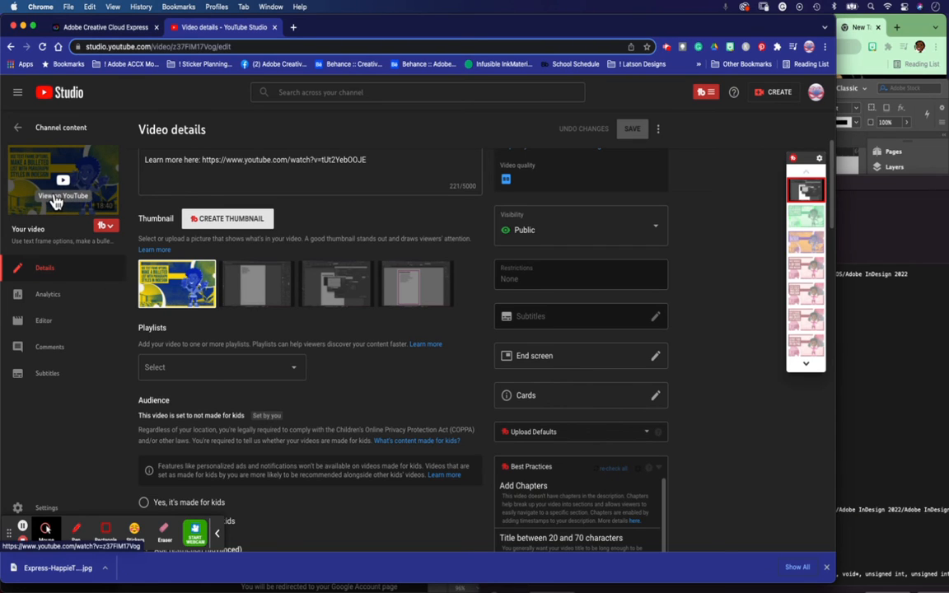
left_click(56, 200)
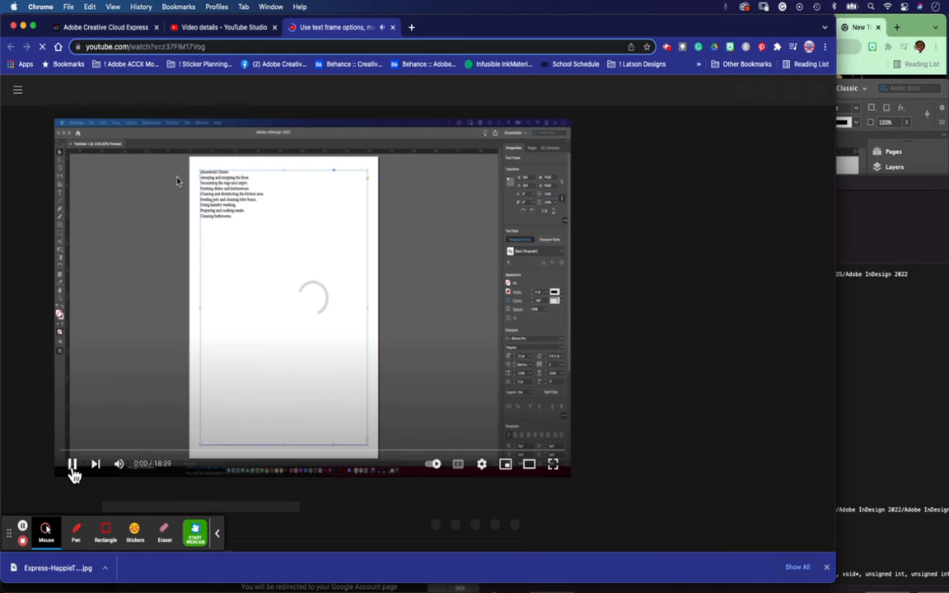
left_click(73, 470)
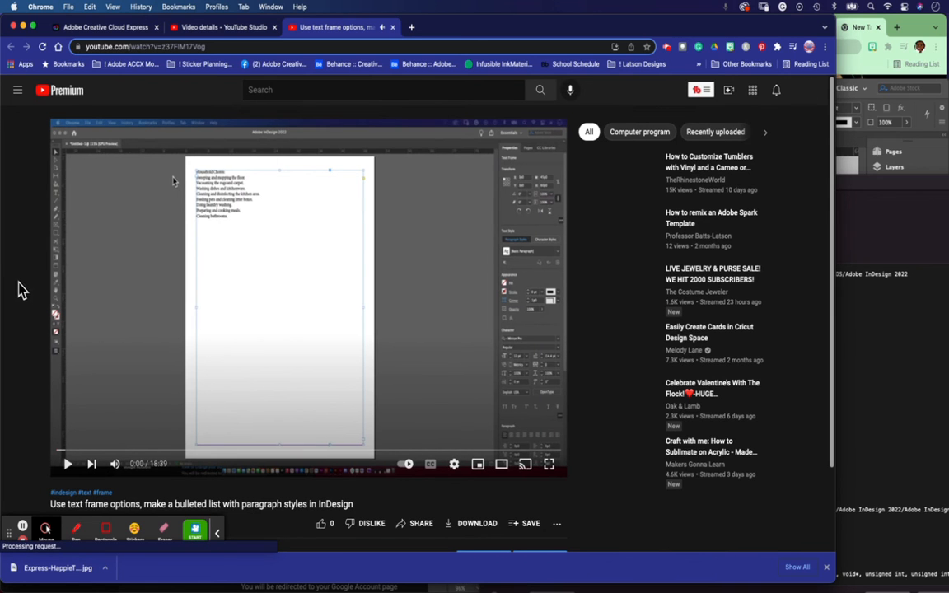
scroll(148, 246, "down", 10)
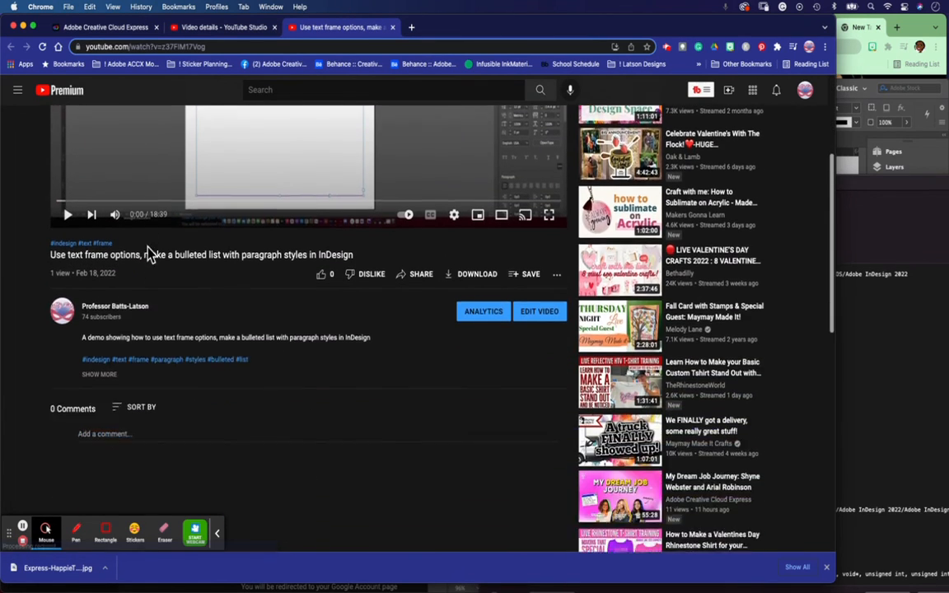
scroll(147, 246, "up", 10)
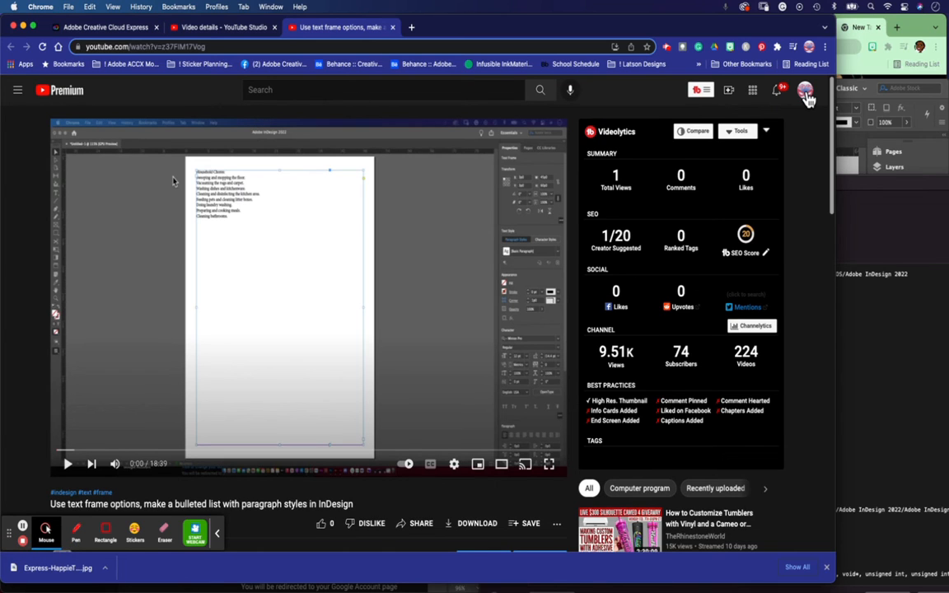
Step: Open your own YouTube channel and examine how the new thumbnail looks among the uploads
left_click(806, 90)
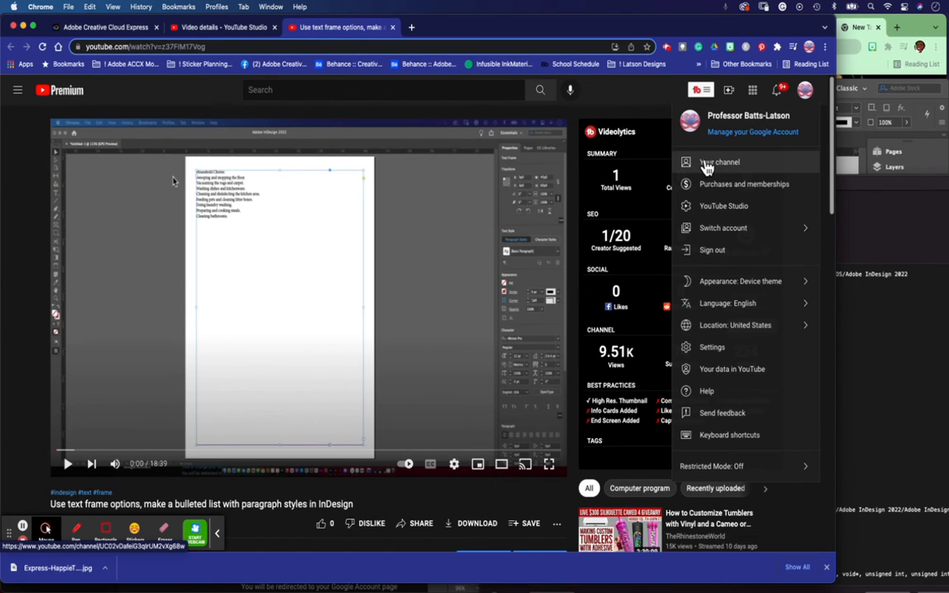
left_click(703, 162)
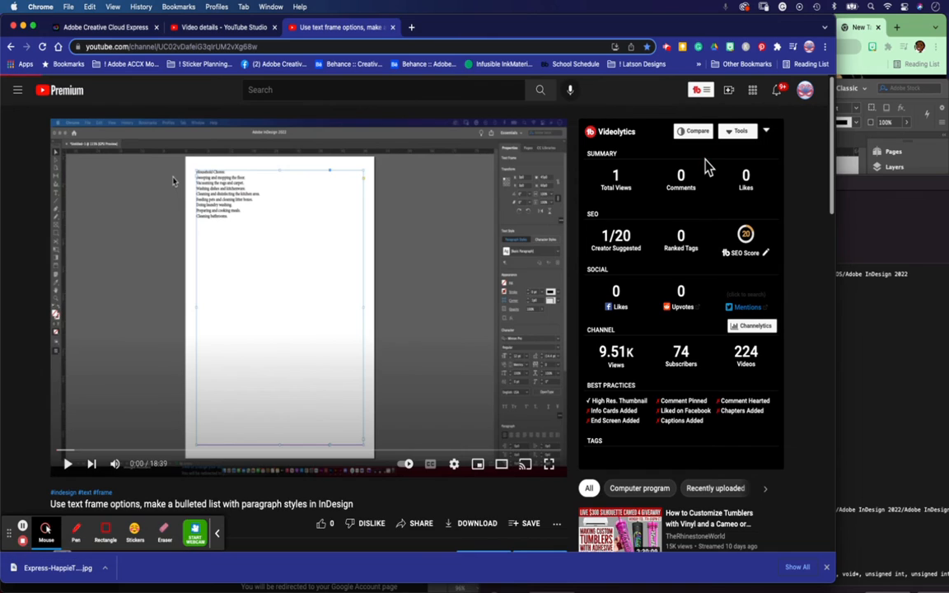
scroll(345, 376, "down", 5)
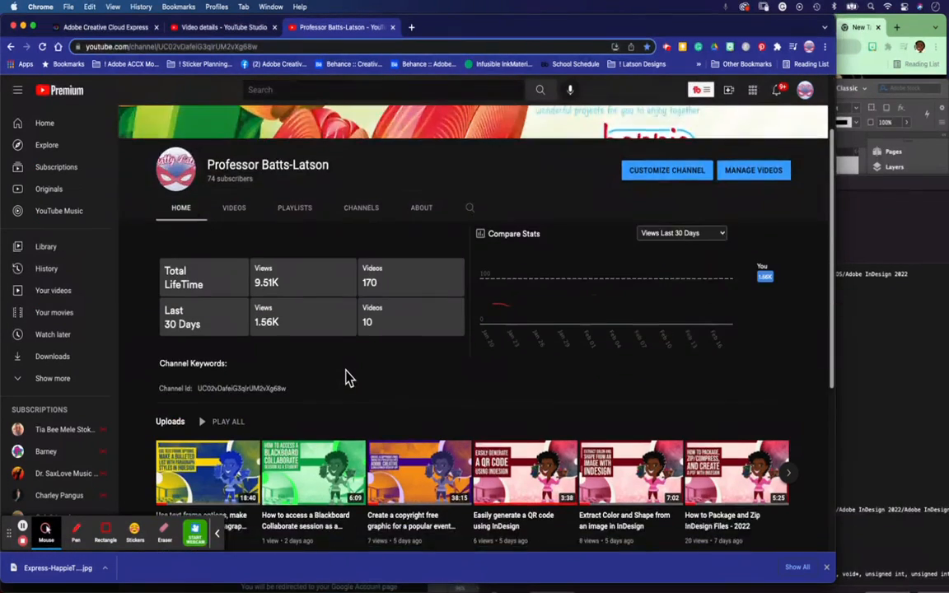
scroll(345, 376, "down", 5)
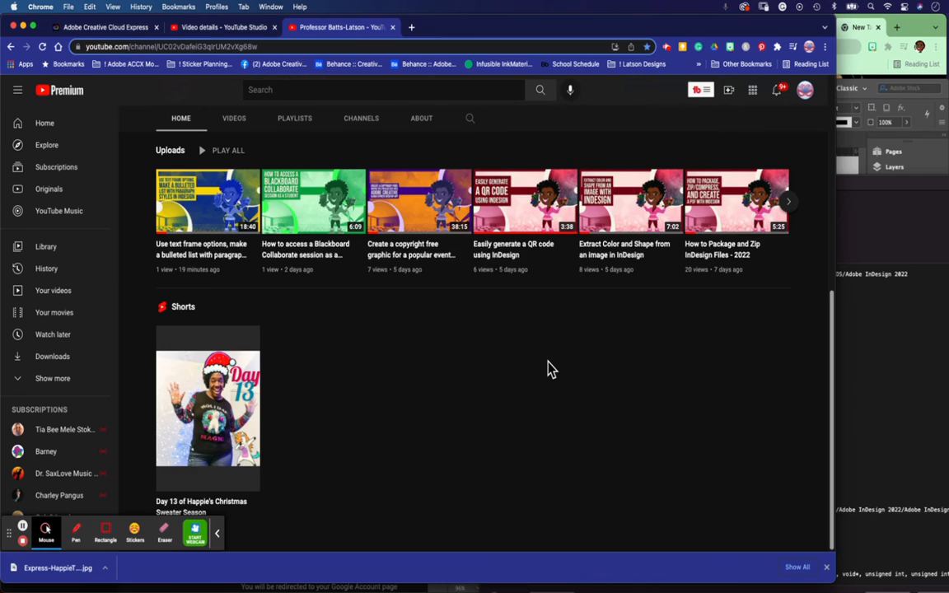
scroll(551, 369, "up", 5)
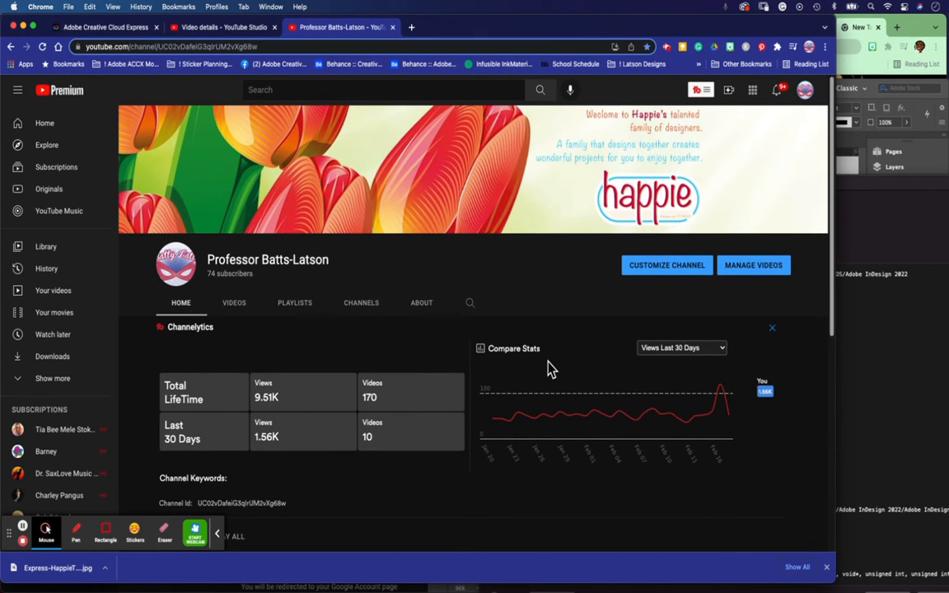